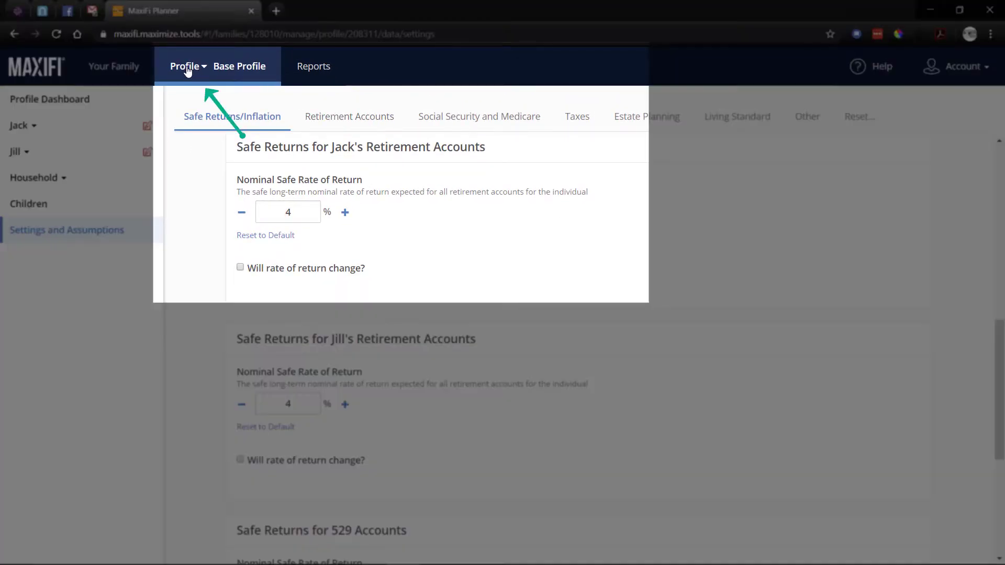
- Create a new alternative profile named "Minus 5% Year"
{"action": "left_click", "coordinate": [187, 71]}
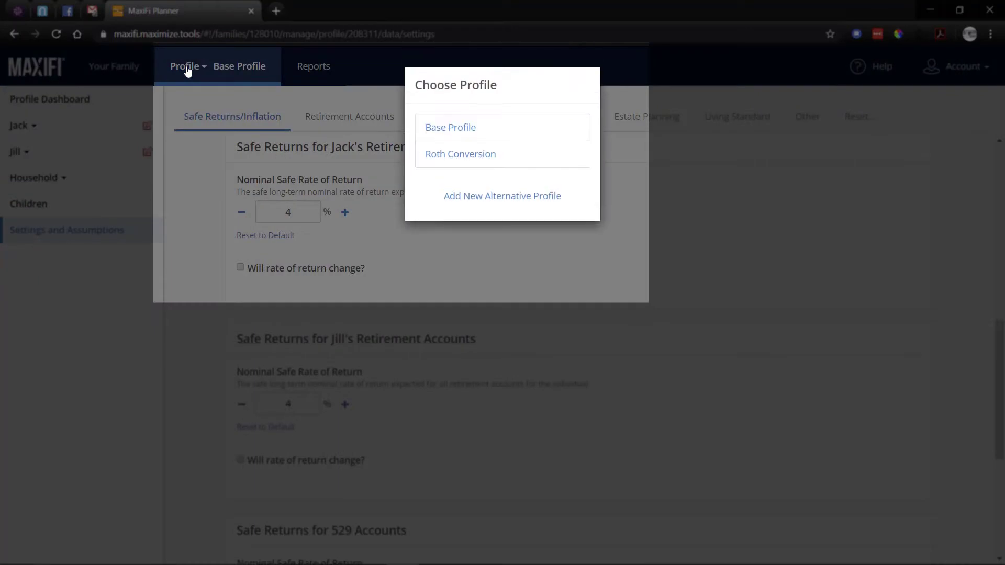
{"action": "left_click", "coordinate": [496, 202]}
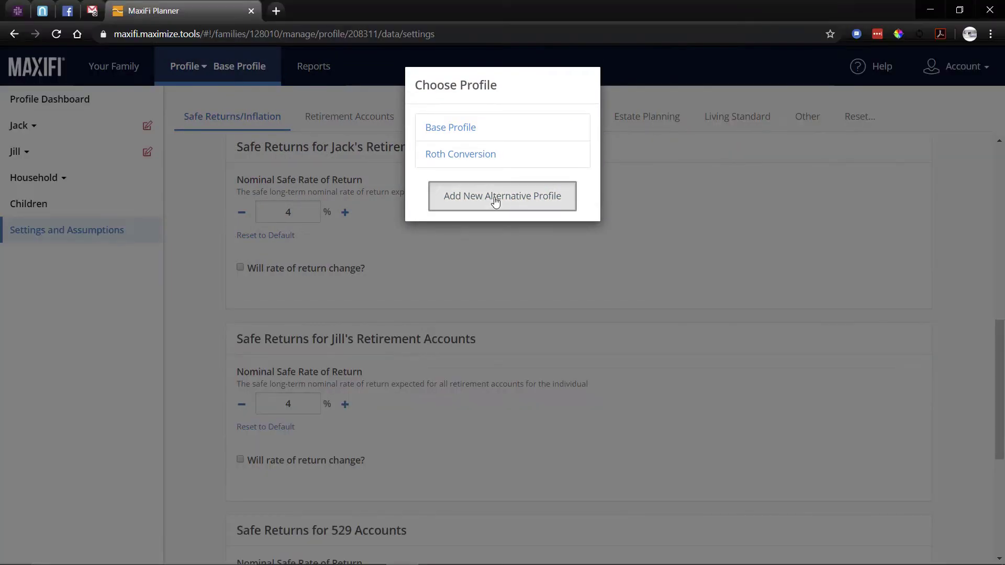
{"action": "left_click", "coordinate": [472, 123]}
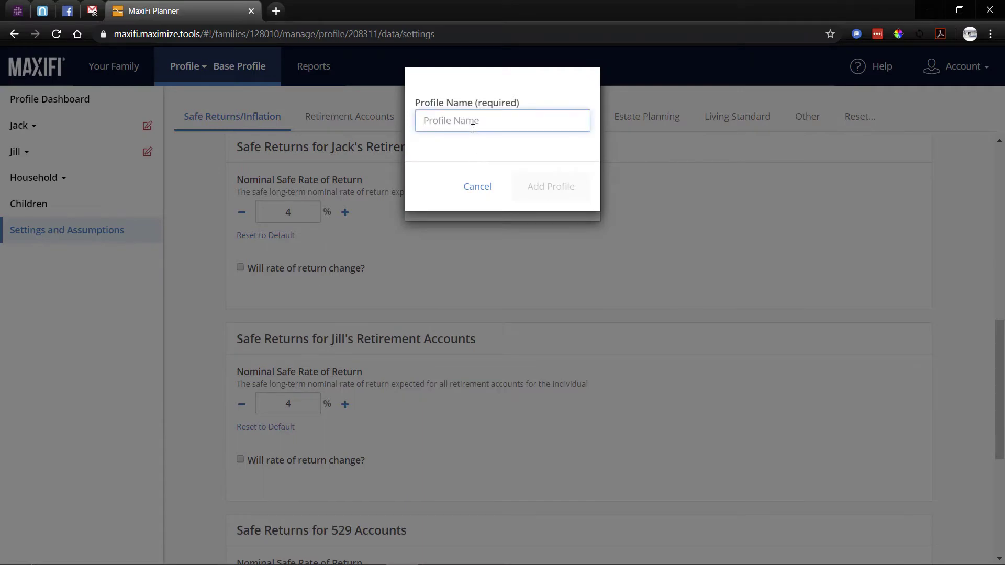
{"action": "type", "text": "Minus 5% Year"}
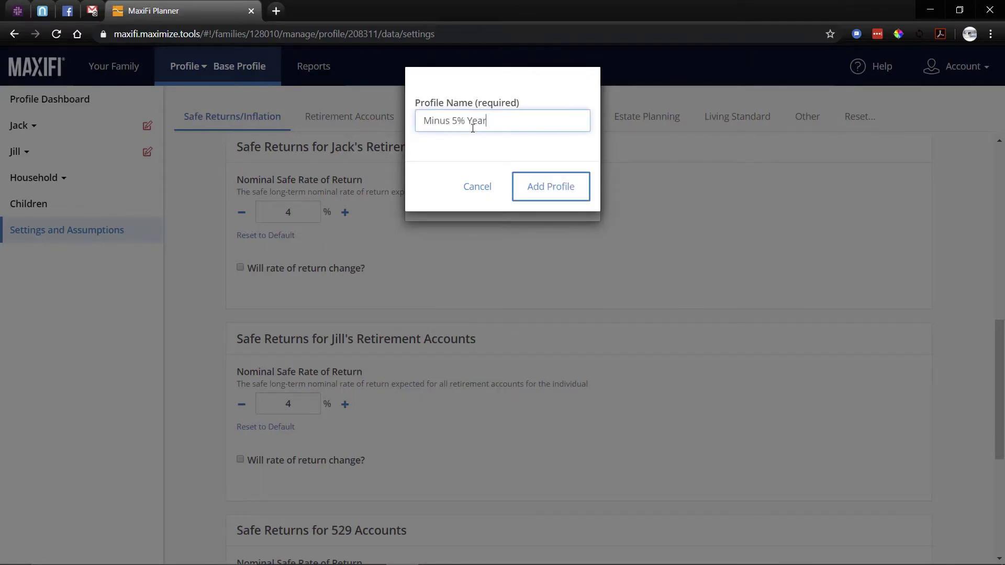
{"action": "key", "text": "Return"}
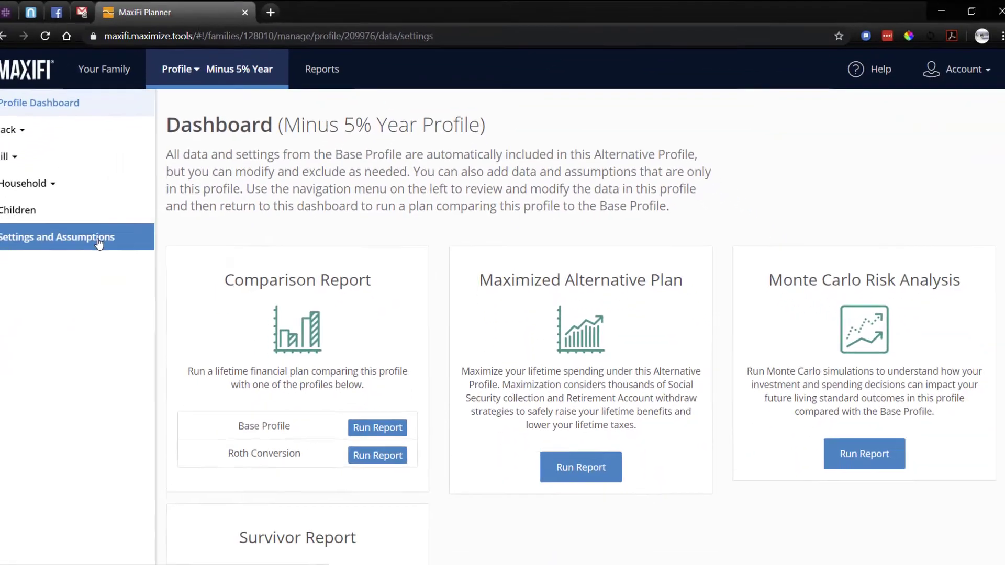
- In the profile's settings and assumptions, set the nominal safe rate of return for the first spouse's retirement accounts to -5%
{"action": "left_click", "coordinate": [22, 328]}
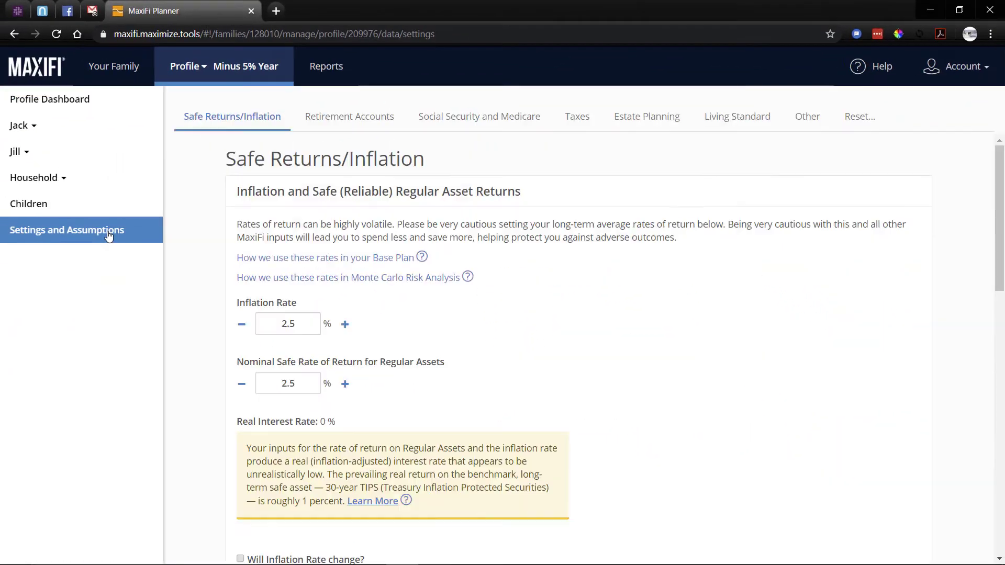
{"action": "scroll", "coordinate": [109, 237], "scroll_direction": "down", "scroll_amount": 8}
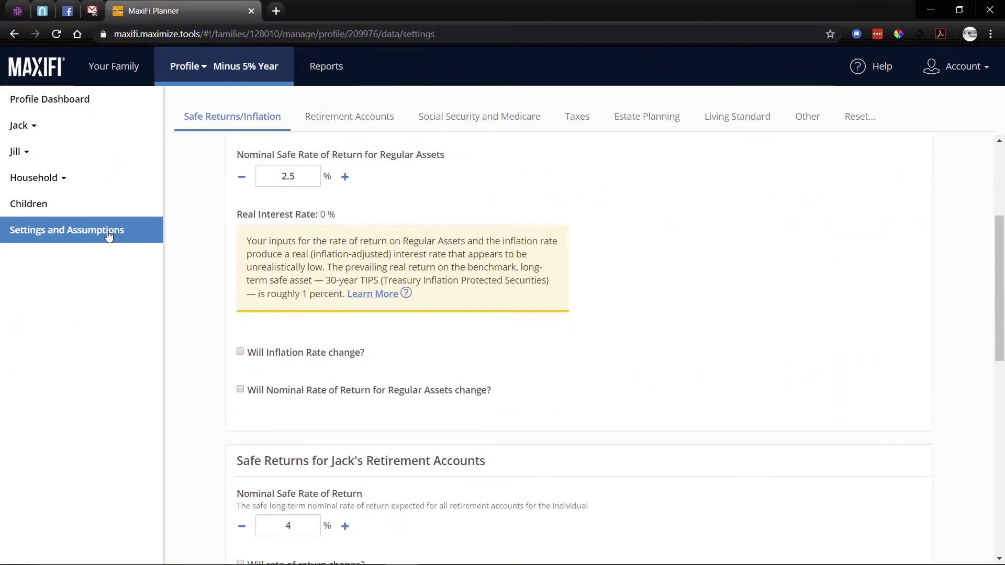
{"action": "scroll", "coordinate": [109, 236], "scroll_direction": "down", "scroll_amount": 1}
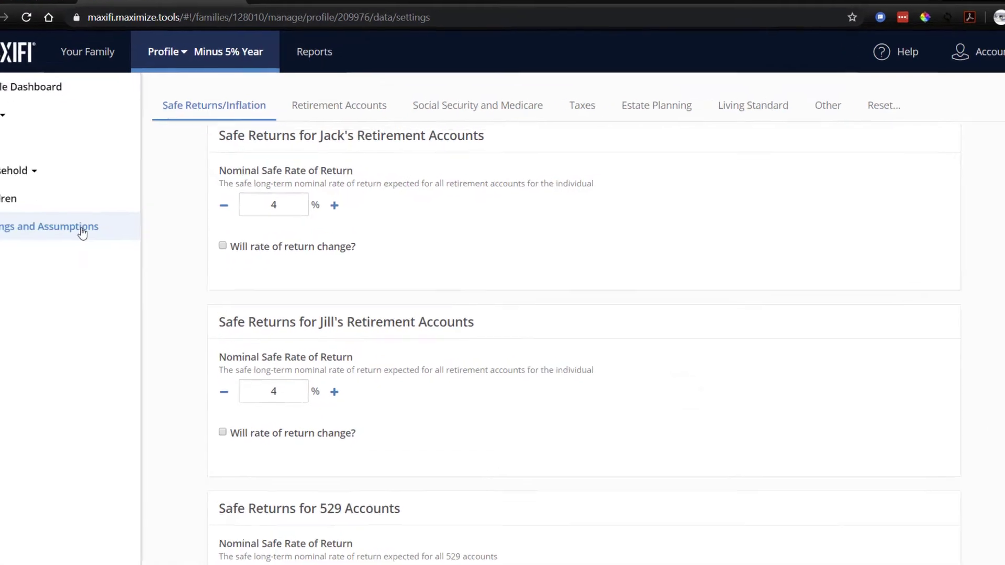
{"action": "left_click", "coordinate": [253, 201]}
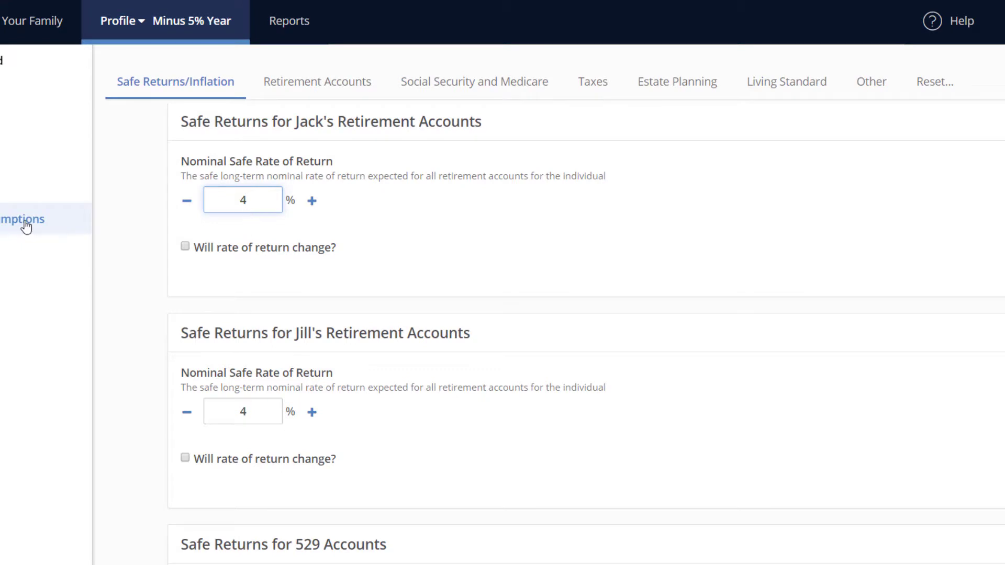
{"action": "key", "text": "BackSpace"}
{"action": "type", "text": "-5"}
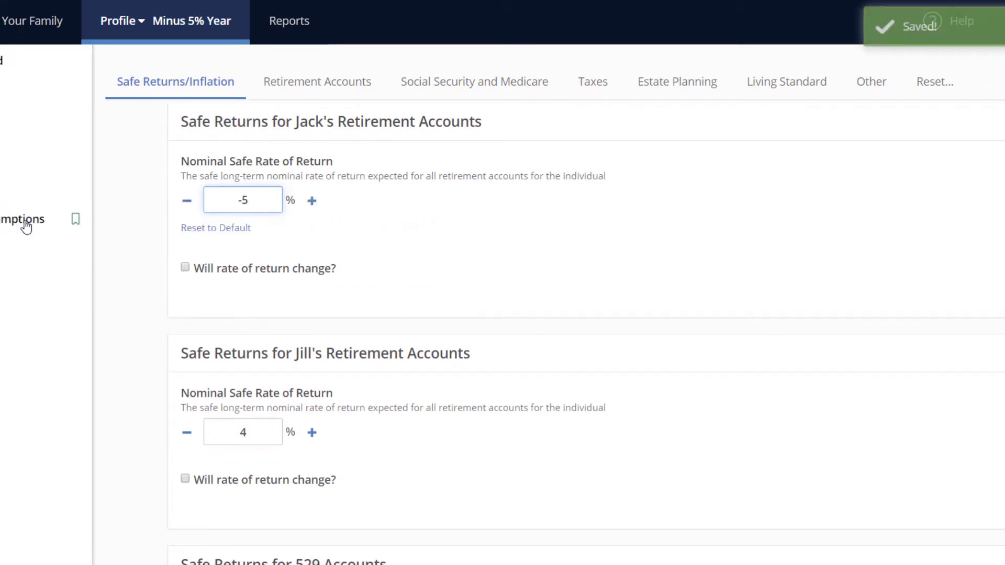
{"action": "key", "text": "Tab"}
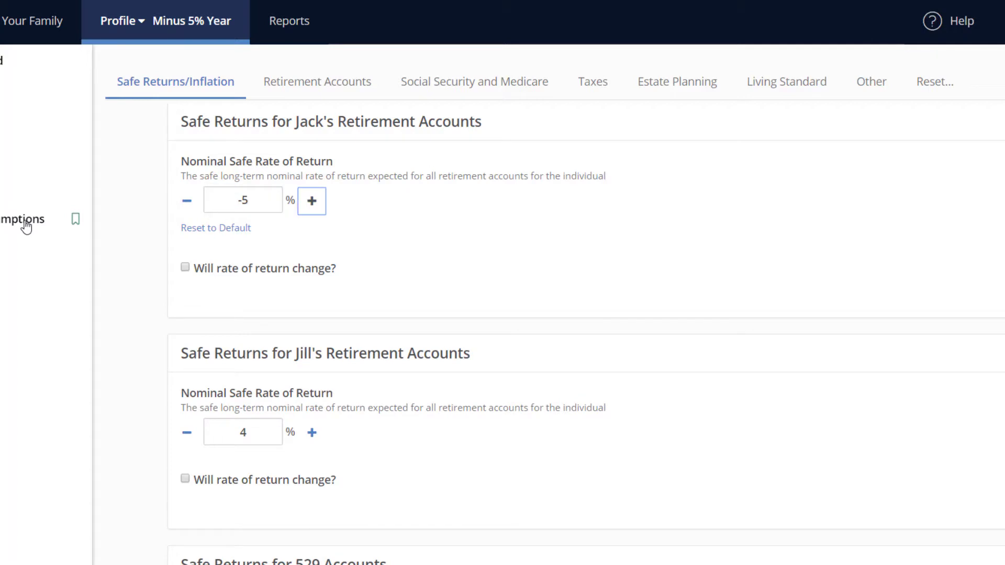
- Enable a rate of return change for the first spouse's retirement accounts in 2021, with a future nominal rate of 4%
{"action": "key", "text": "Tab"}
{"action": "key", "text": "space"}
{"action": "key", "text": "Tab"}
{"action": "key", "text": "space"}
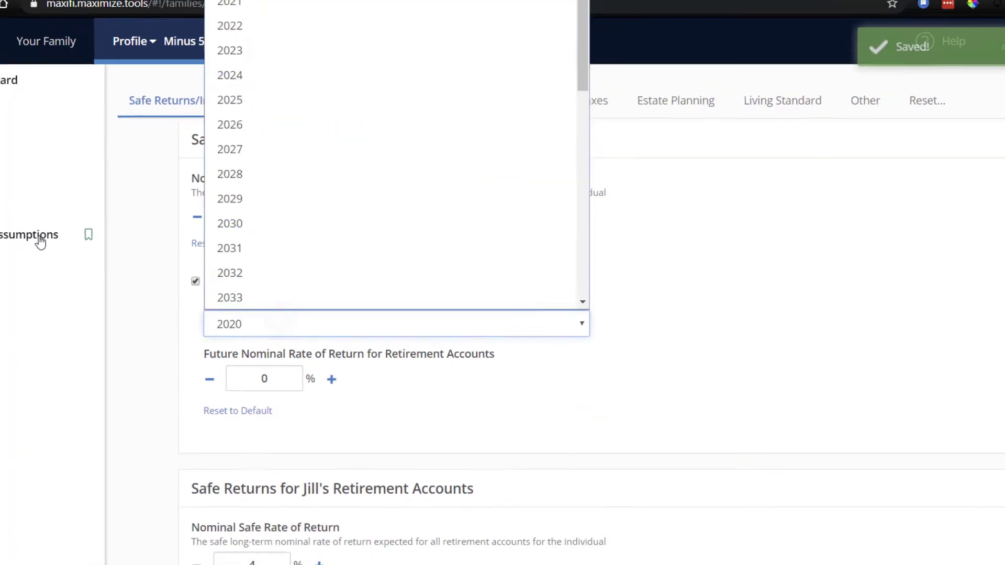
{"action": "key", "text": "Down"}
{"action": "key", "text": "Return"}
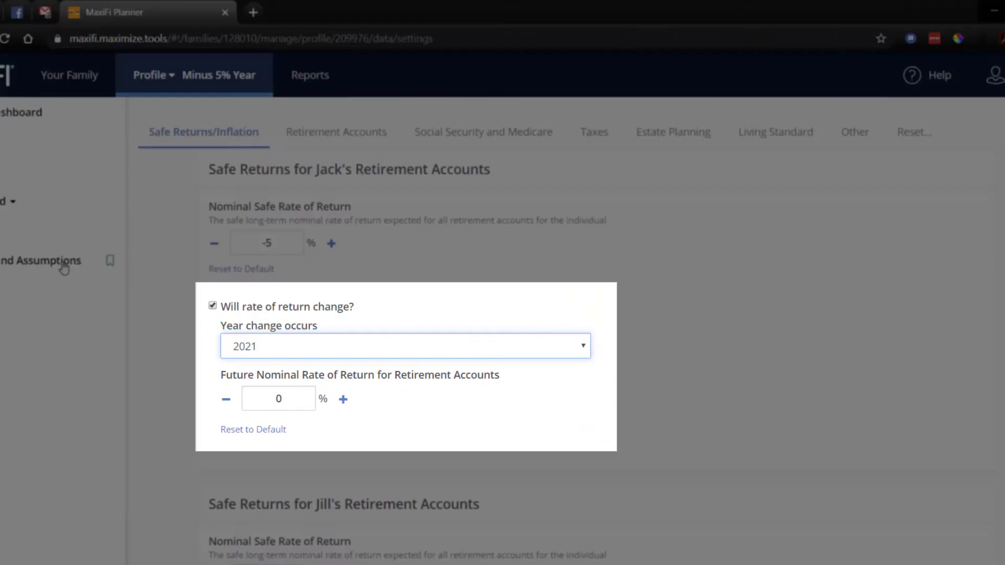
{"action": "key", "text": "Tab"}
{"action": "key", "text": "BackSpace"}
{"action": "type", "text": "4"}
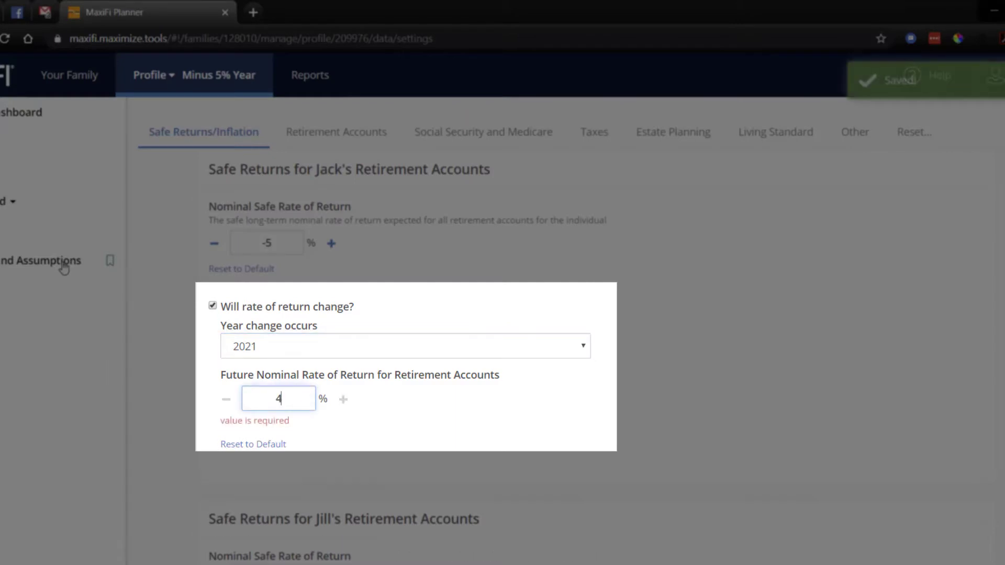
- Set the nominal safe rate of return for the second spouse's retirement accounts to -5%
{"action": "scroll", "coordinate": [64, 268], "scroll_direction": "down", "scroll_amount": 4}
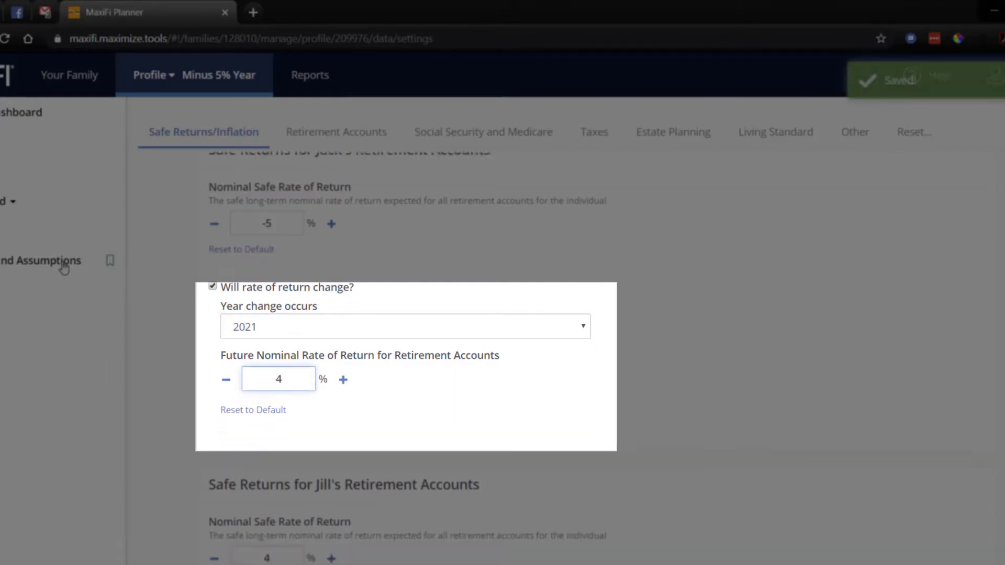
{"action": "key", "text": "Tab"}
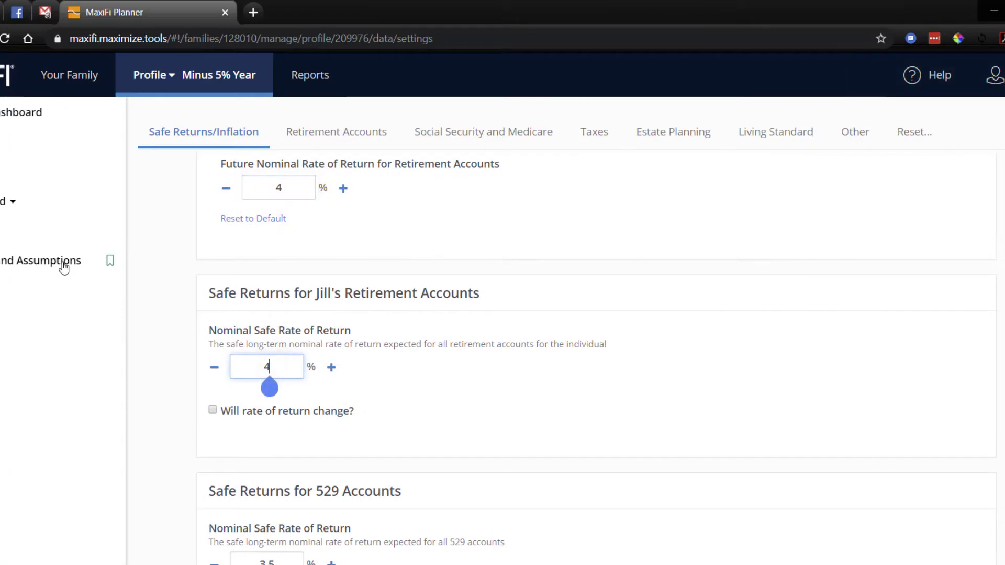
{"action": "key", "text": "BackSpace"}
{"action": "type", "text": "-5"}
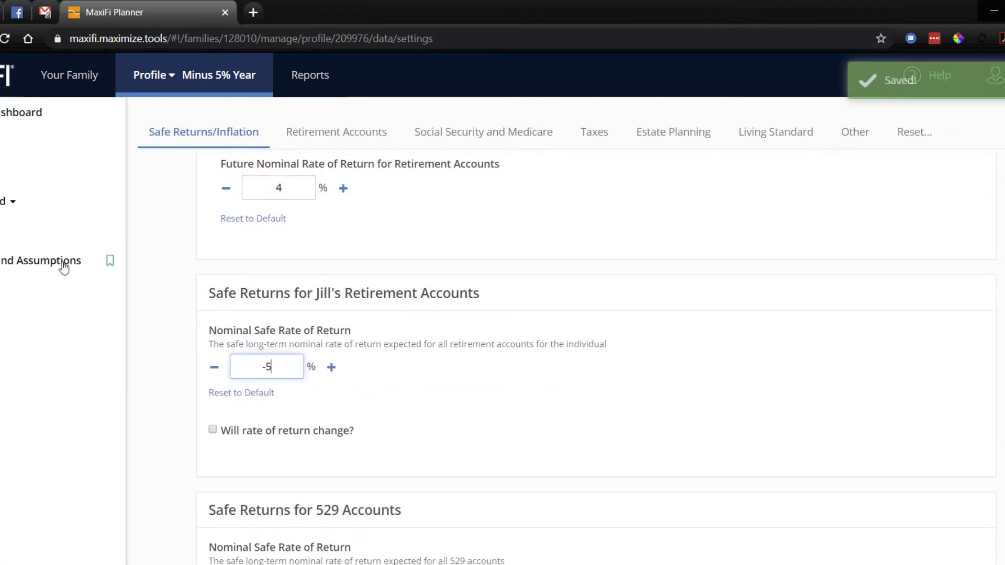
- Enable a rate of return change for the second spouse's retirement accounts in 2021, with a future nominal rate of 4%
{"action": "key", "text": "Tab"}
{"action": "key", "text": "space"}
{"action": "key", "text": "Tab"}
{"action": "key", "text": "space"}
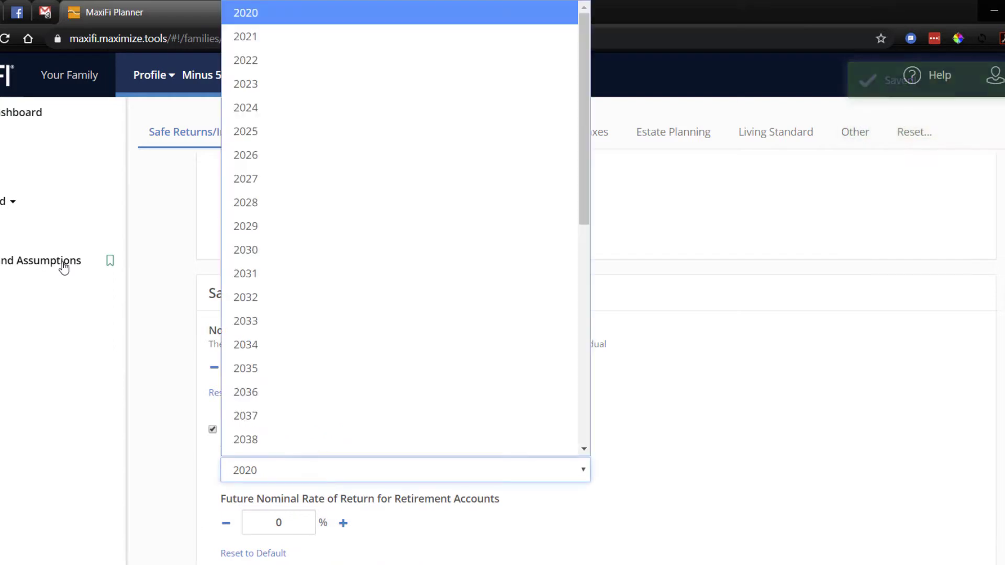
{"action": "key", "text": "Down"}
{"action": "key", "text": "Return"}
{"action": "key", "text": "Tab"}
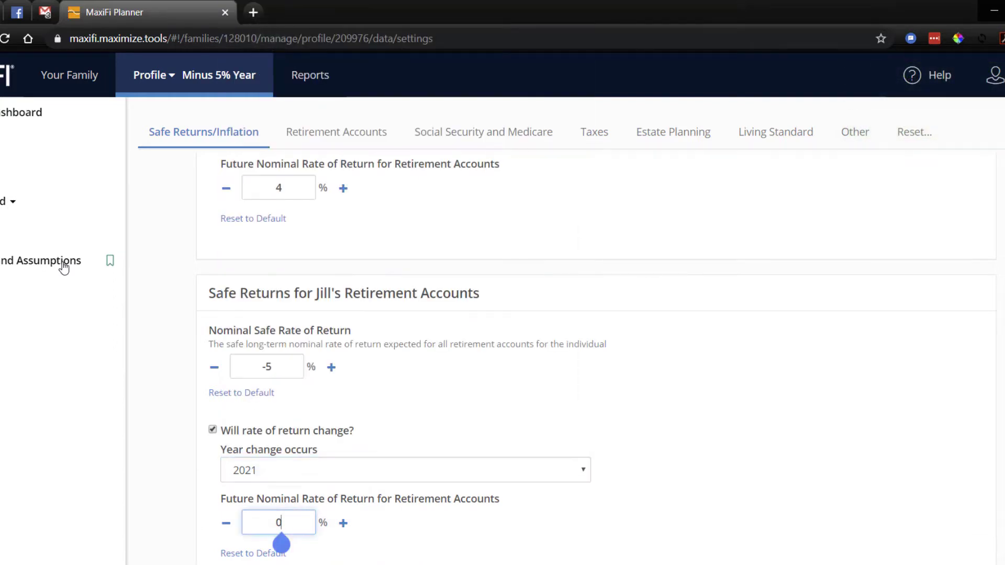
{"action": "type", "text": "4"}
- Run the comparison report for the Minus 5% Year profile against the Base Profile
{"action": "scroll", "coordinate": [64, 268], "scroll_direction": "down", "scroll_amount": 4}
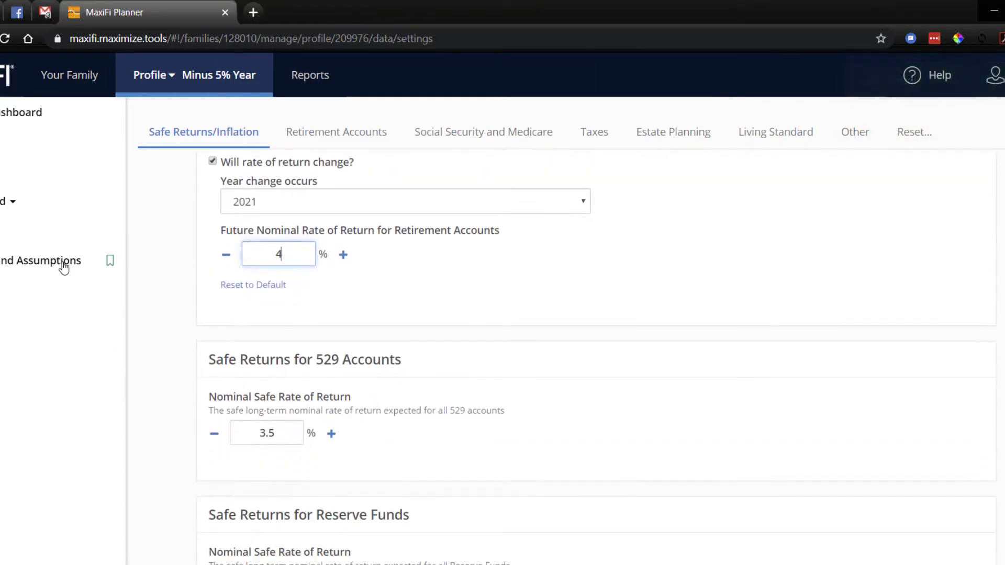
{"action": "scroll", "coordinate": [64, 268], "scroll_direction": "up", "scroll_amount": 12}
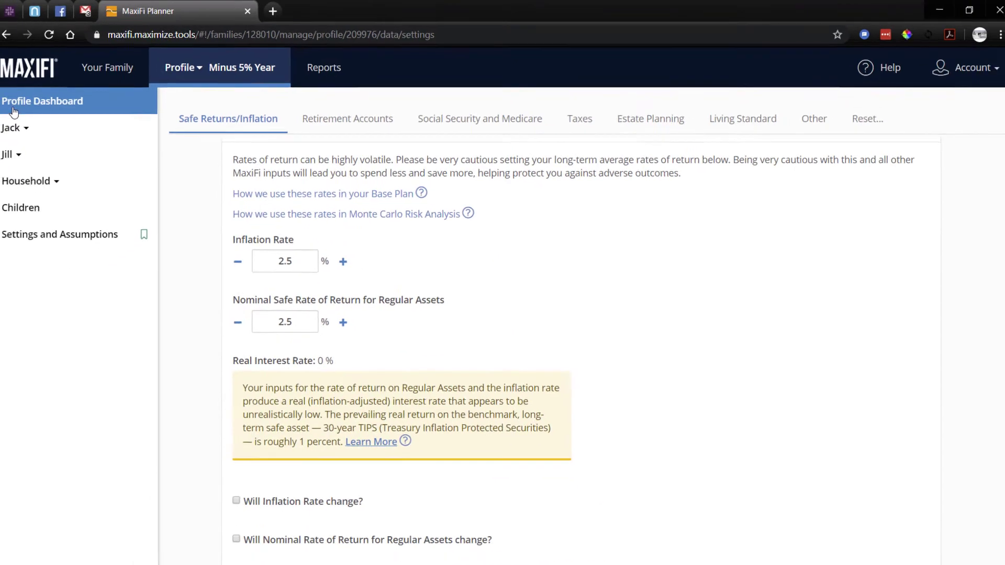
{"action": "left_click", "coordinate": [14, 110]}
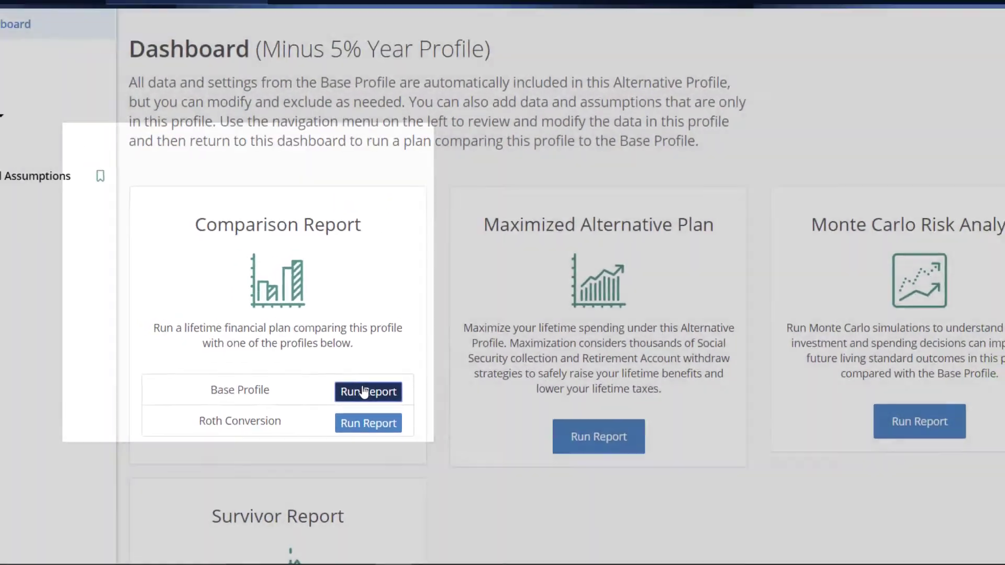
{"action": "left_click", "coordinate": [348, 361]}
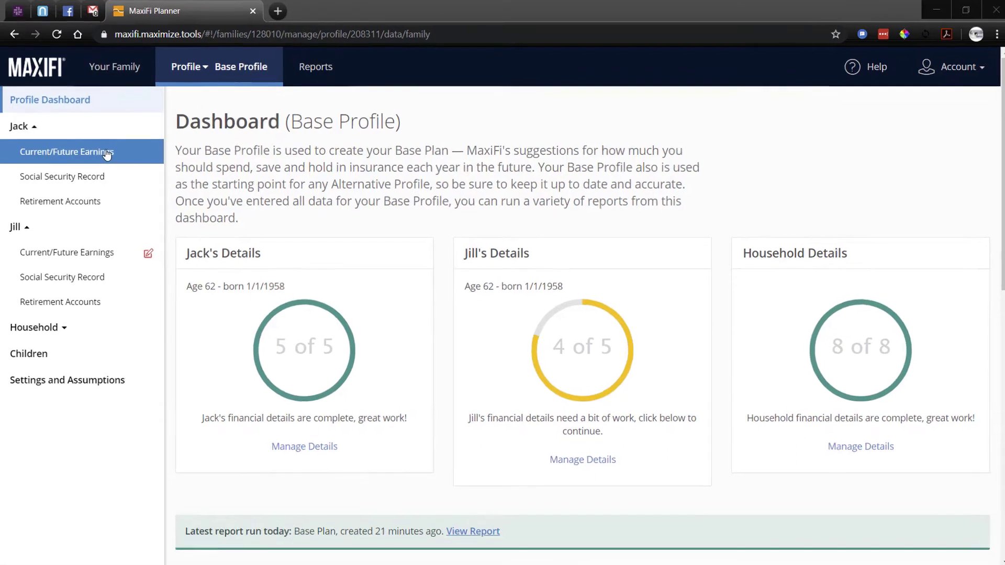
- Preview the yearly earnings of the first spouse's part-time job in the Base Profile
{"action": "left_click", "coordinate": [106, 152]}
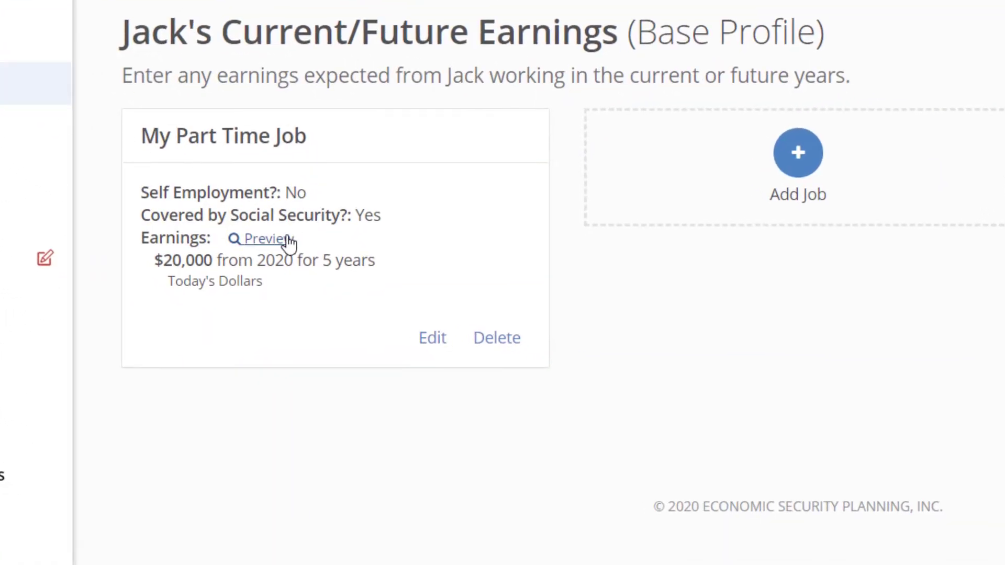
{"action": "left_click", "coordinate": [267, 239]}
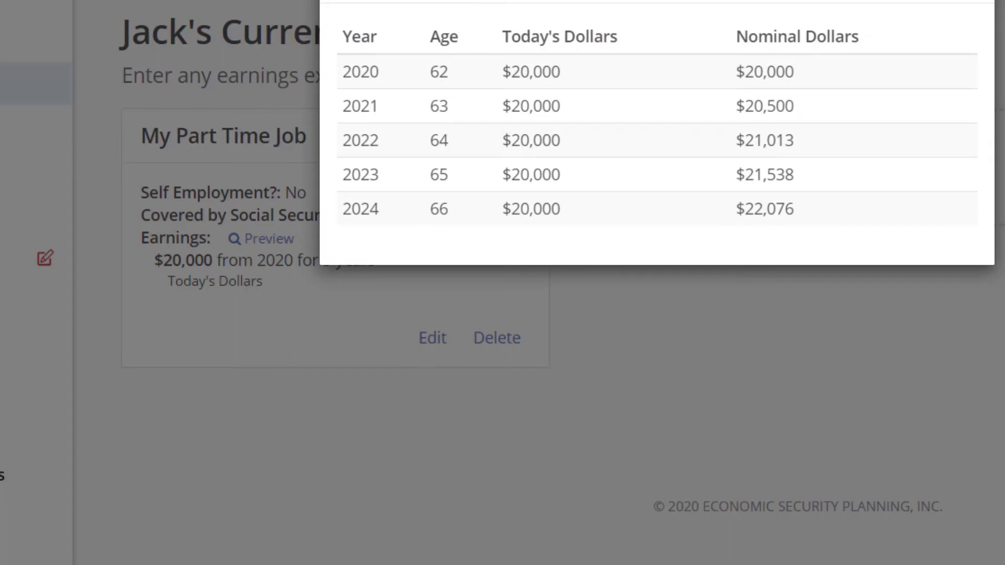
{"action": "left_click", "coordinate": [718, 67]}
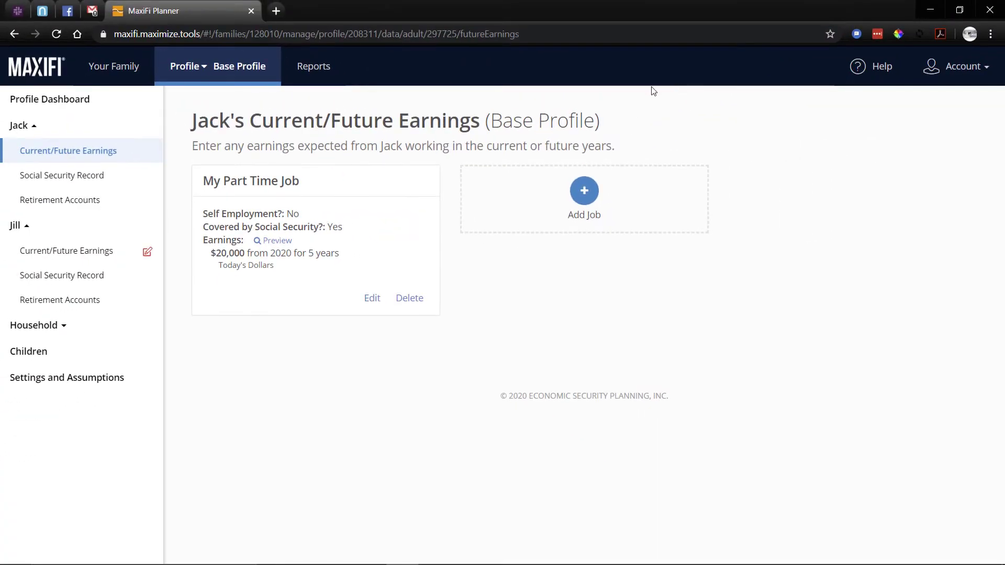
- Preview the yearly employer contributions to the first spouse's 401K in the Base Profile
{"action": "left_click", "coordinate": [46, 203]}
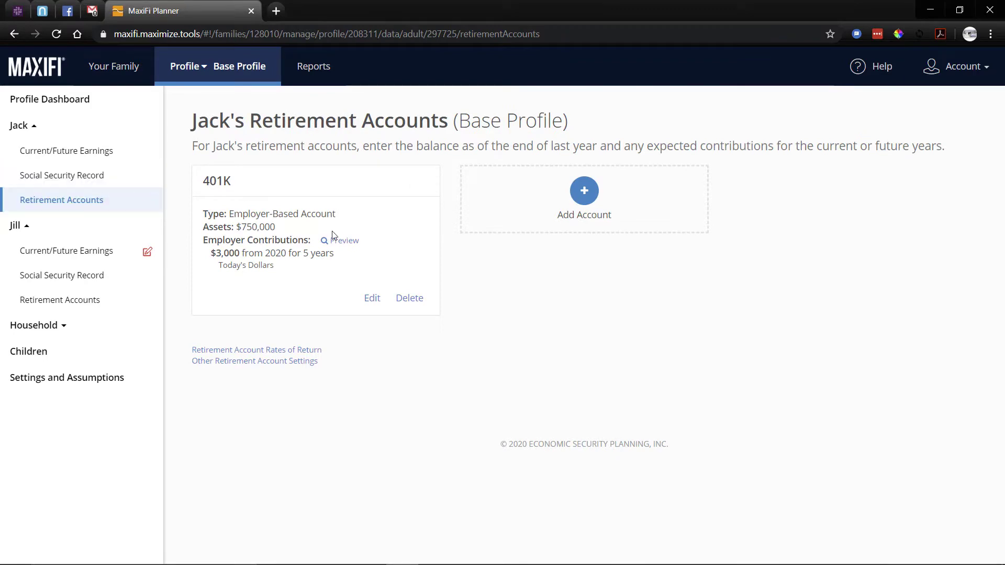
{"action": "left_click", "coordinate": [344, 241]}
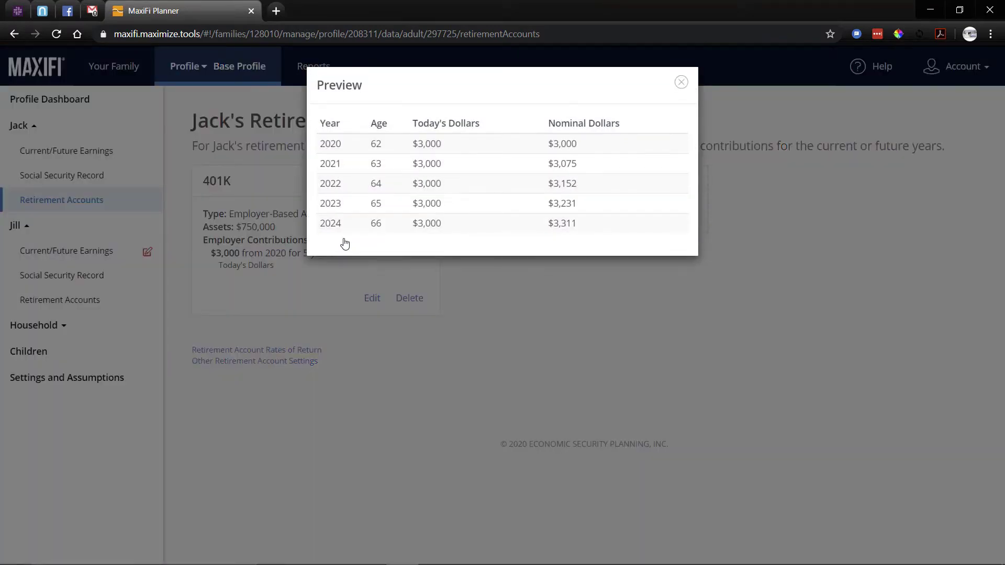
{"action": "left_click", "coordinate": [682, 84]}
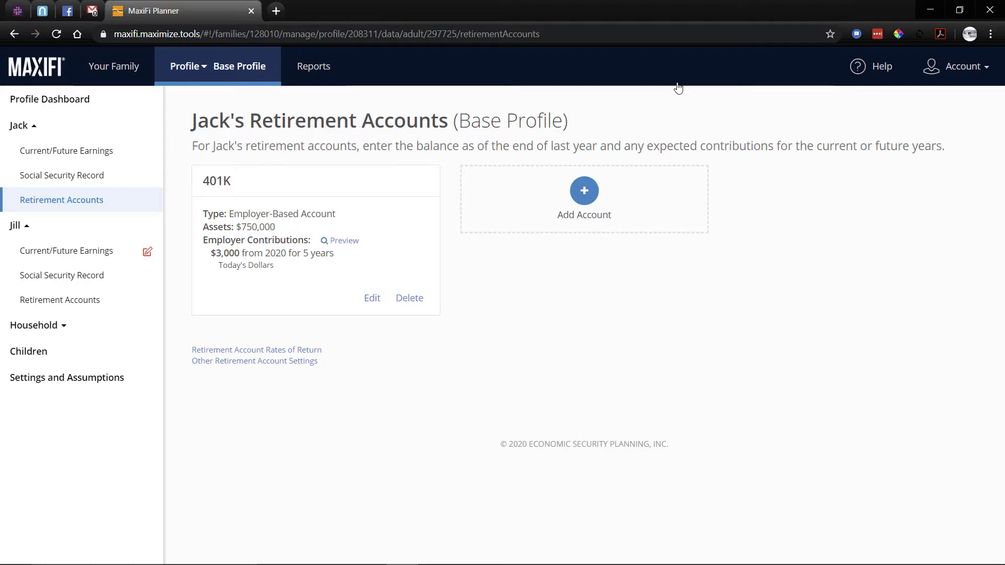
- Add a new alternative profile named "Work Less"
{"action": "left_click", "coordinate": [199, 73]}
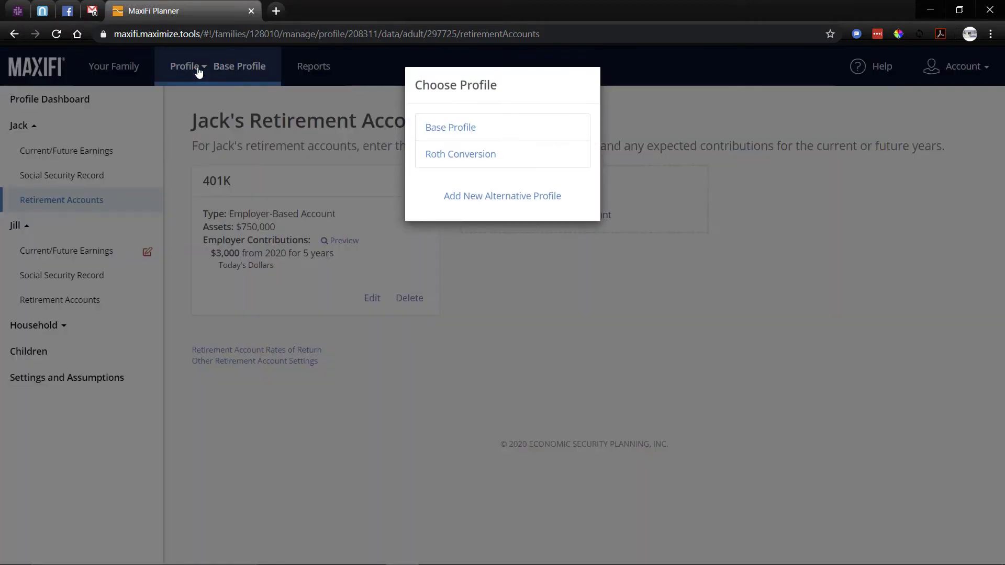
{"action": "left_click", "coordinate": [497, 202]}
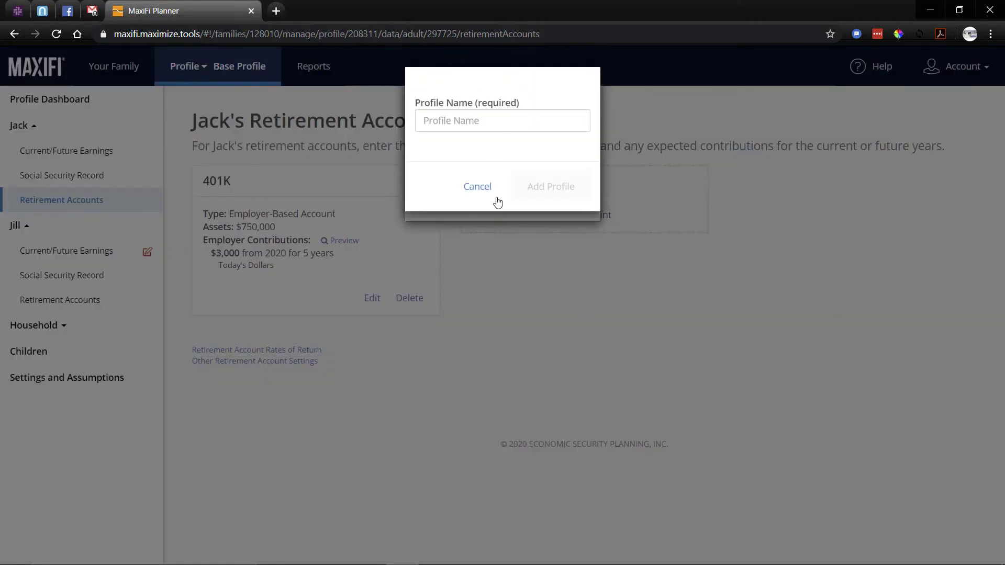
{"action": "left_click", "coordinate": [470, 122]}
{"action": "type", "text": "W"}
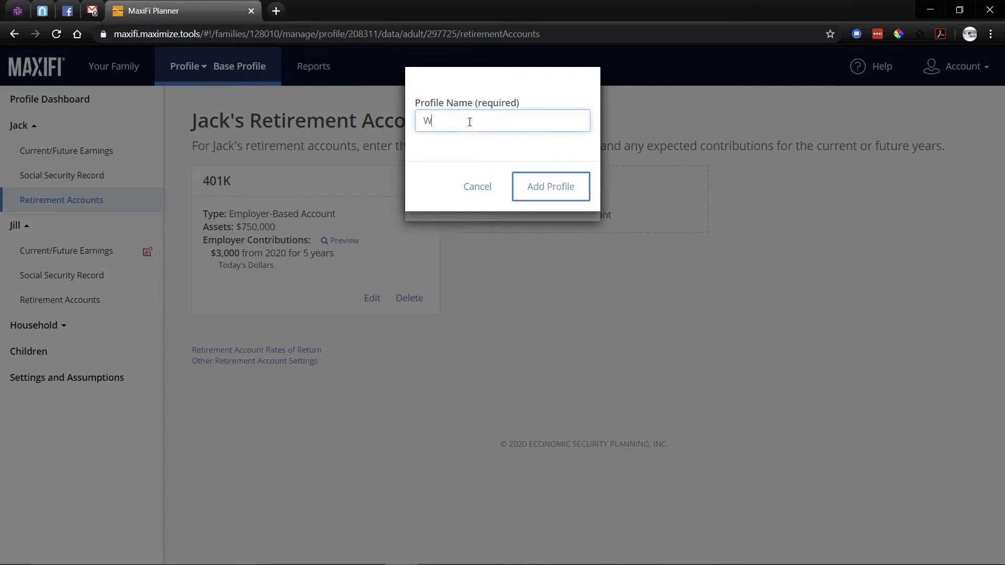
{"action": "type", "text": "ork Less"}
{"action": "left_click", "coordinate": [557, 197]}
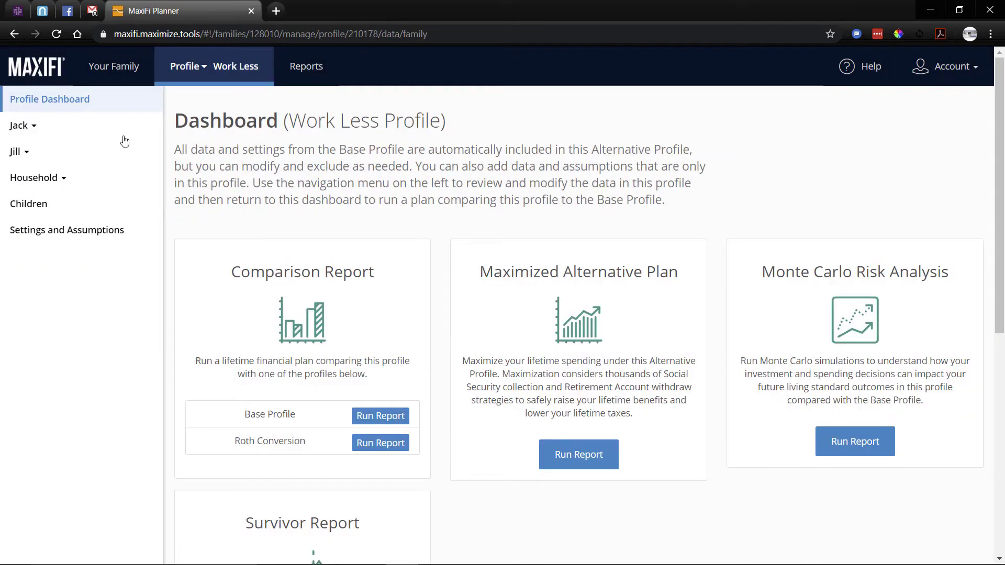
- In the Work Less profile, set the first spouse's part-time job earnings to last 1 year and save the job
{"action": "left_click", "coordinate": [42, 130]}
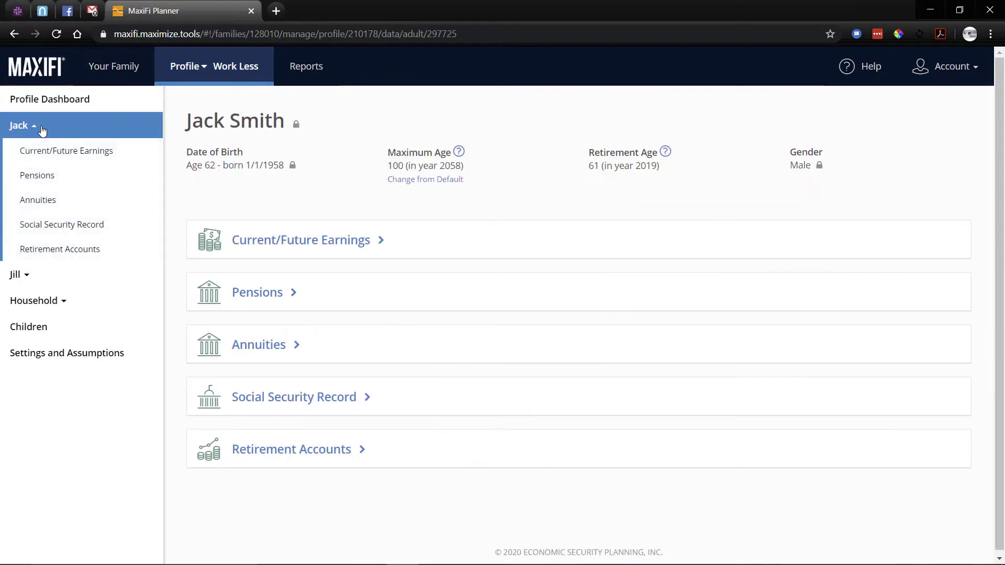
{"action": "left_click", "coordinate": [62, 151]}
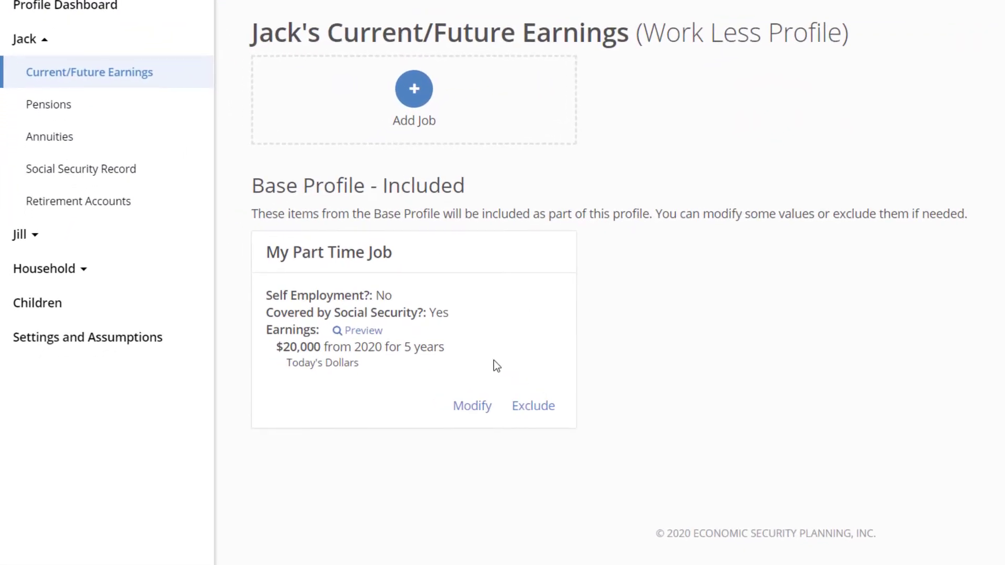
{"action": "left_click", "coordinate": [473, 407]}
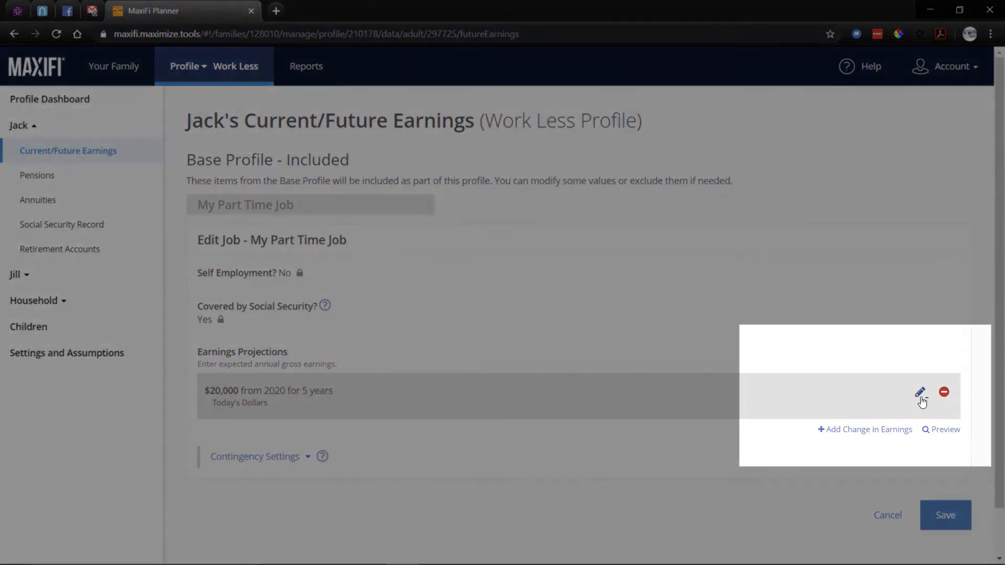
{"action": "left_click", "coordinate": [921, 400]}
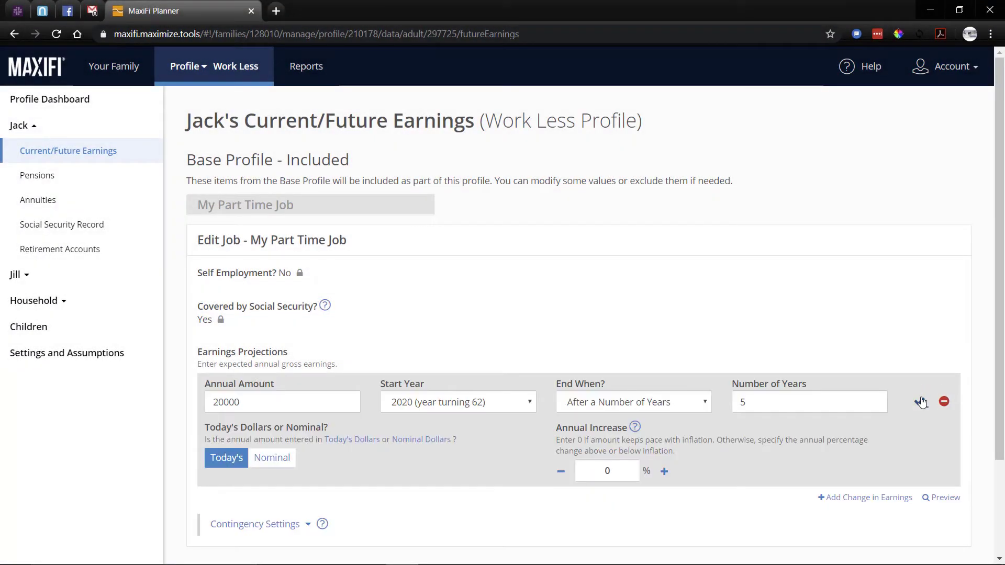
{"action": "left_click", "coordinate": [791, 402]}
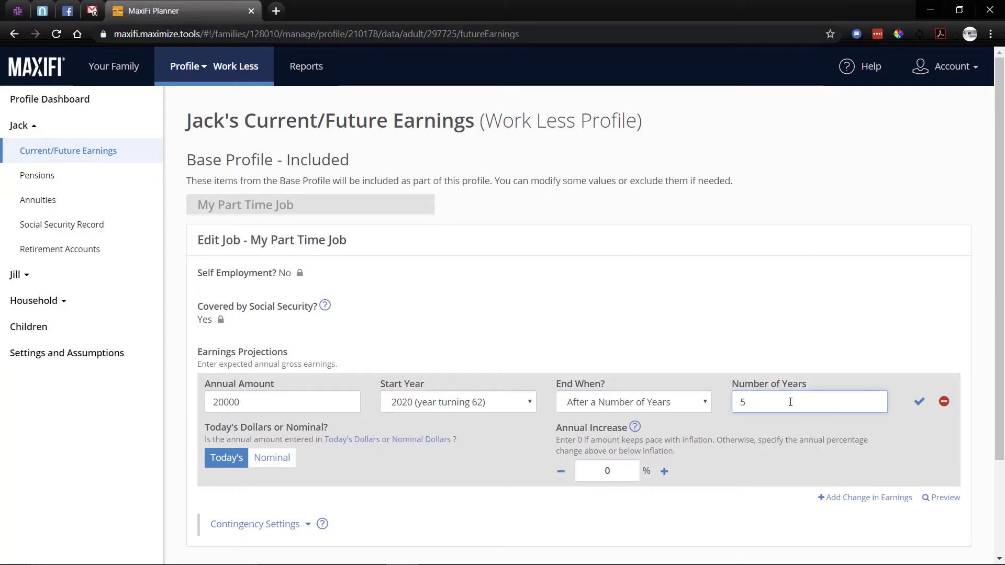
{"action": "key", "text": "BackSpace"}
{"action": "type", "text": "1"}
{"action": "key", "text": "Return"}
{"action": "scroll", "coordinate": [790, 402], "scroll_direction": "down", "scroll_amount": 1}
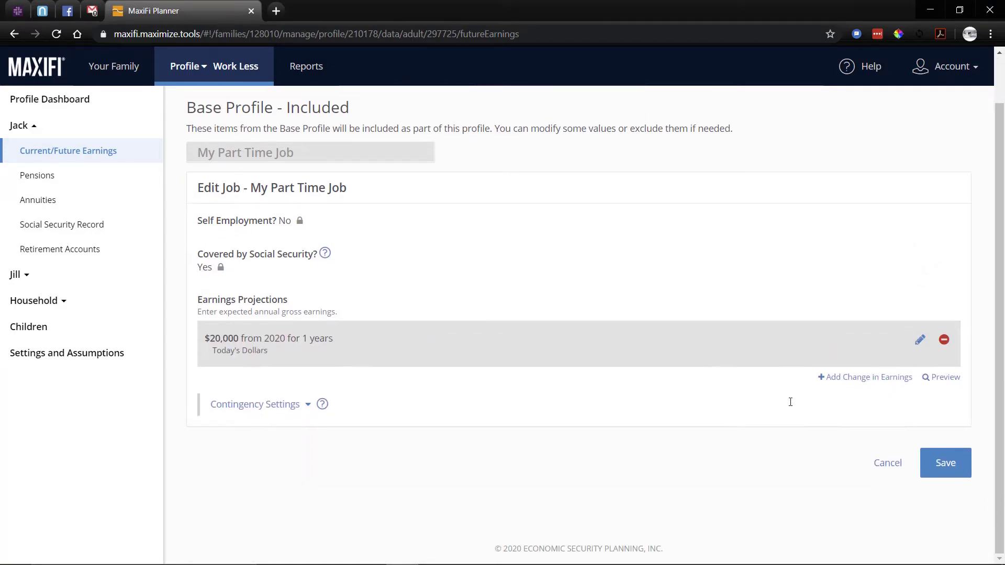
{"action": "key", "text": "Return"}
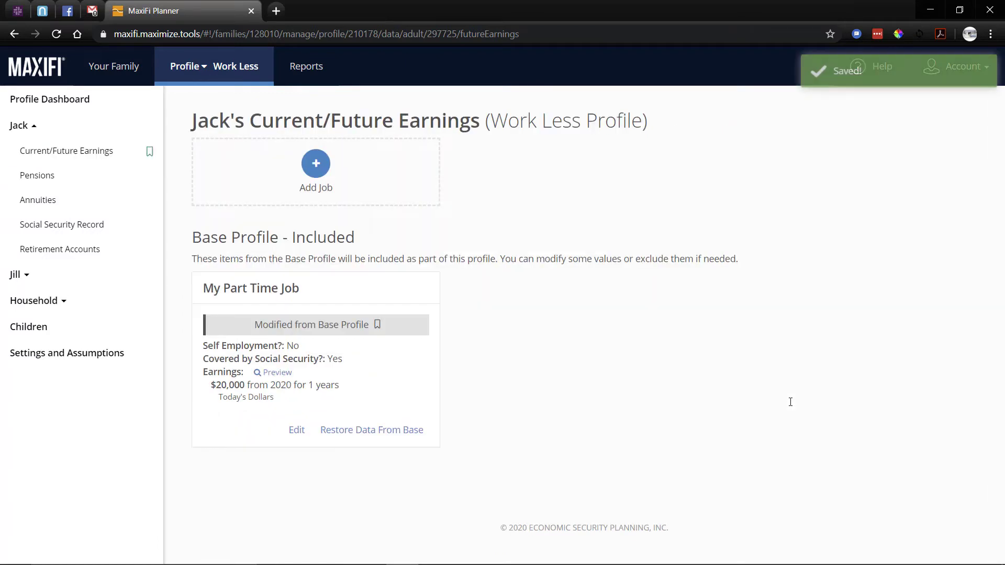
- Set the employer contributions to the first spouse's 401K to last 1 year in the Work Less profile and save the account
{"action": "left_click", "coordinate": [98, 260]}
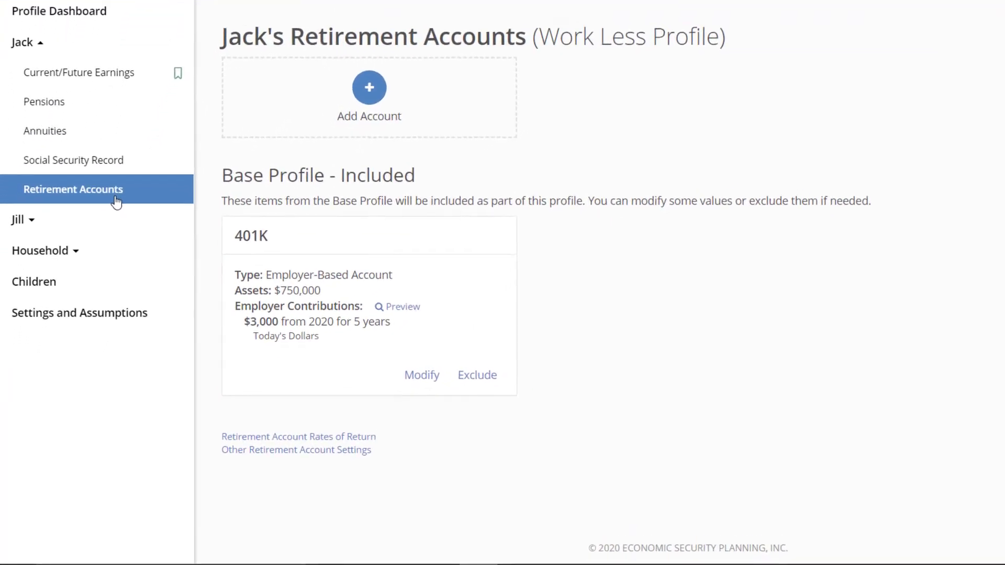
{"action": "left_click", "coordinate": [432, 370]}
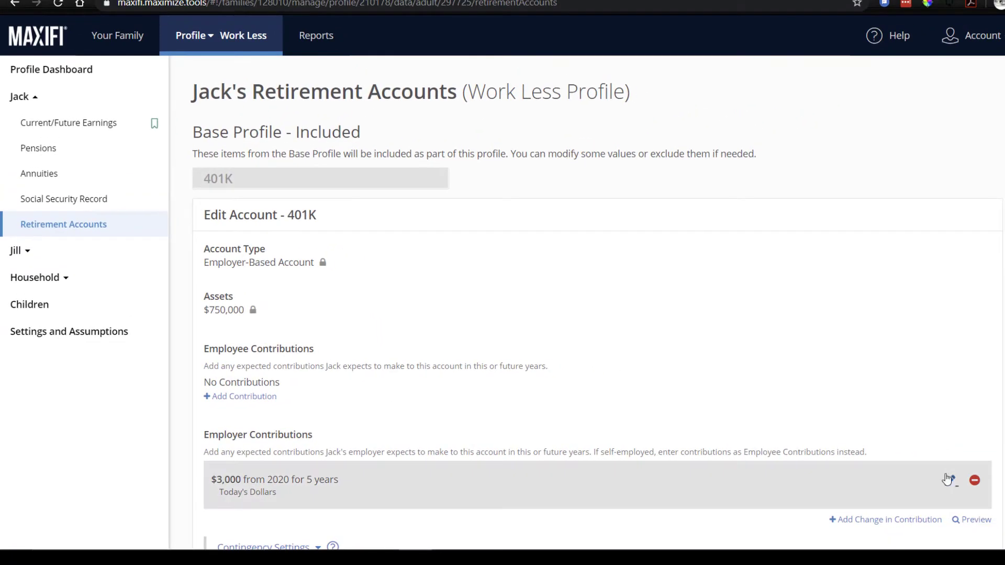
{"action": "left_click", "coordinate": [950, 480]}
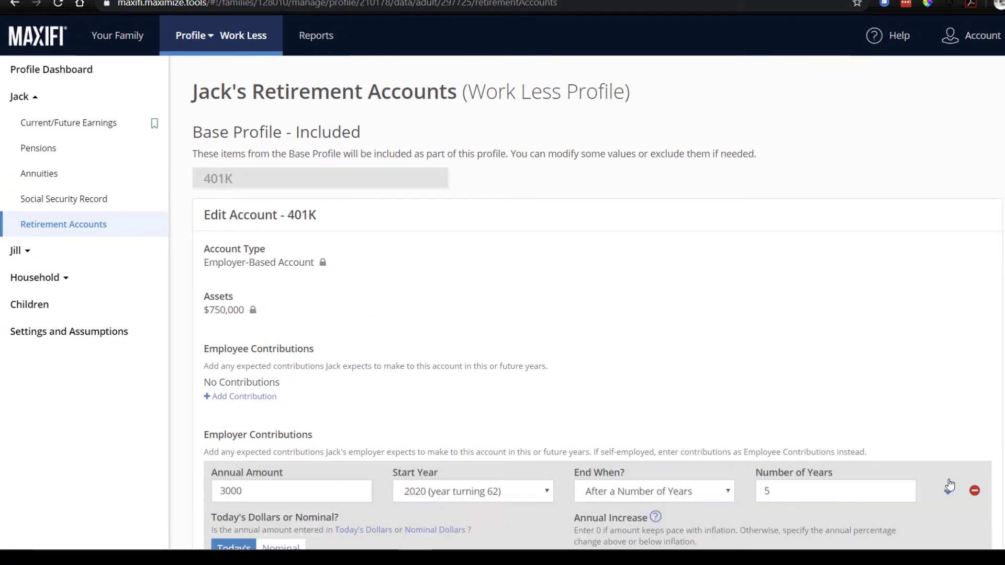
{"action": "left_click", "coordinate": [803, 488]}
{"action": "key", "text": "BackSpace"}
{"action": "type", "text": "1"}
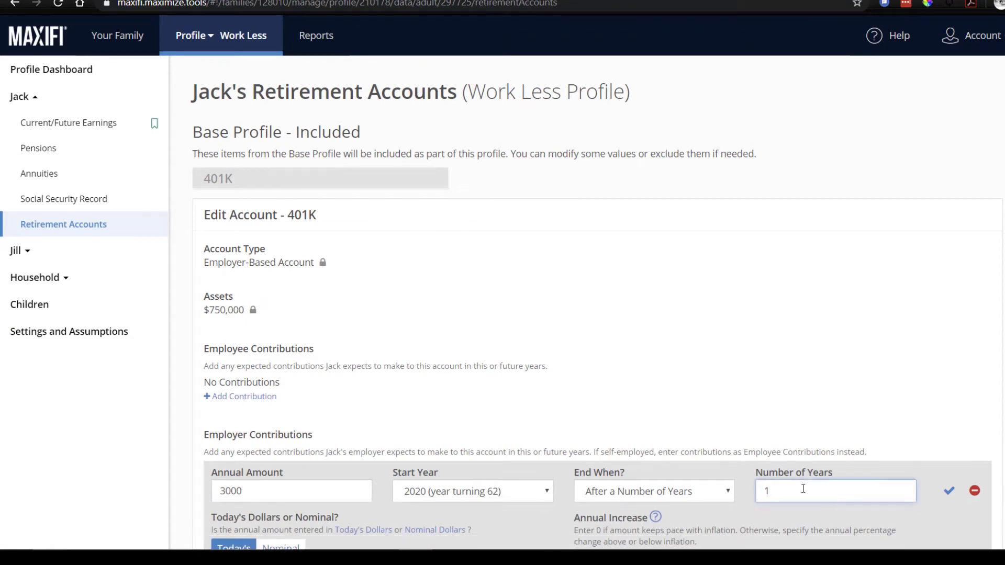
{"action": "scroll", "coordinate": [803, 488], "scroll_direction": "down", "scroll_amount": 5}
{"action": "scroll", "coordinate": [803, 488], "scroll_direction": "down", "scroll_amount": 3}
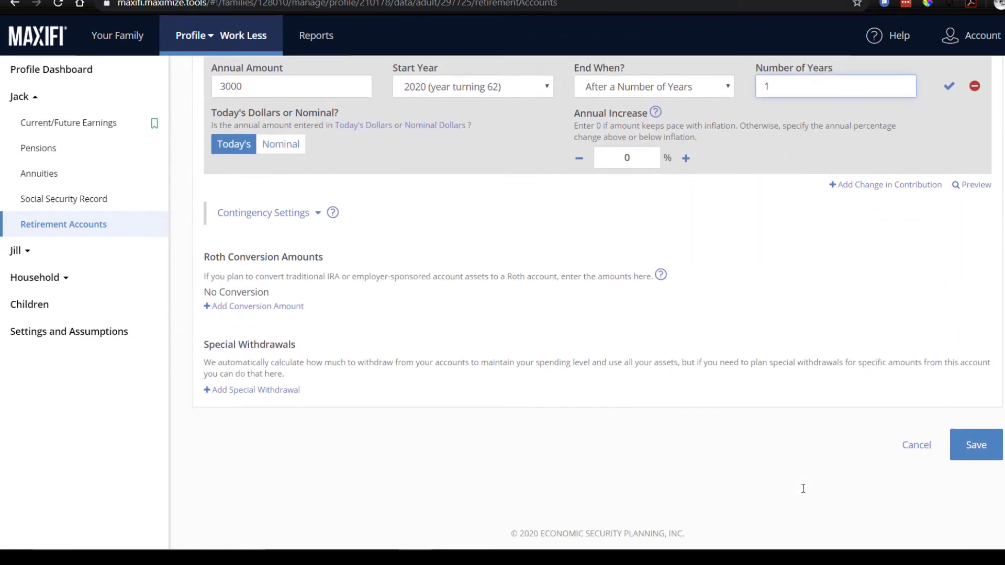
{"action": "key", "text": "Return"}
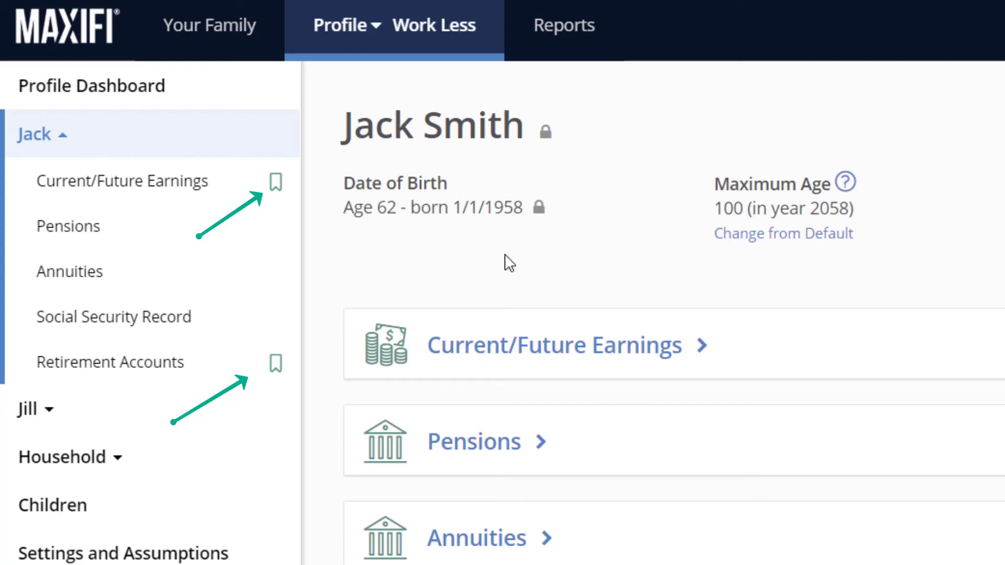
- Restore the first spouse's part-time job in the Work Less profile to the Base Profile data
{"action": "left_click", "coordinate": [169, 185]}
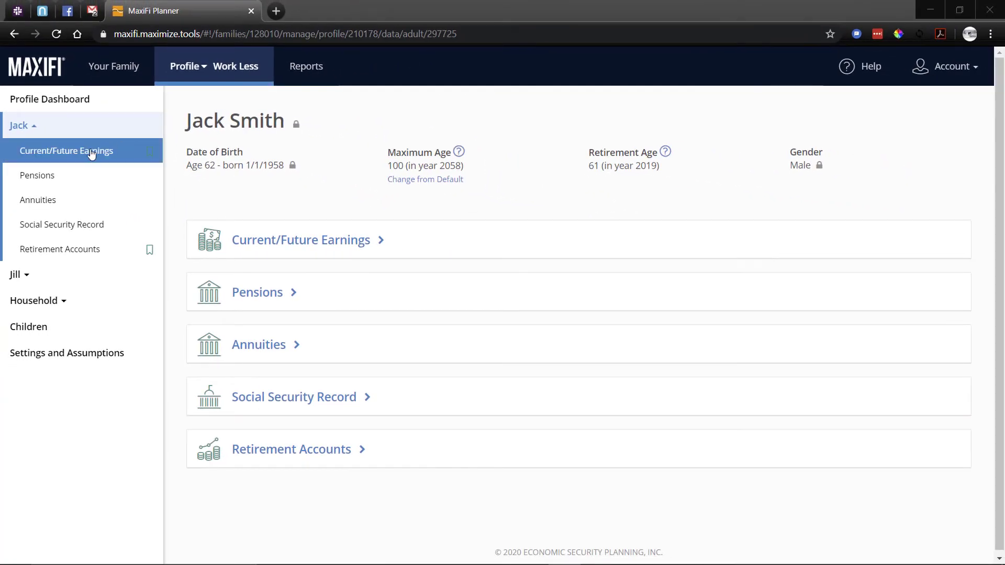
{"action": "left_click", "coordinate": [91, 153]}
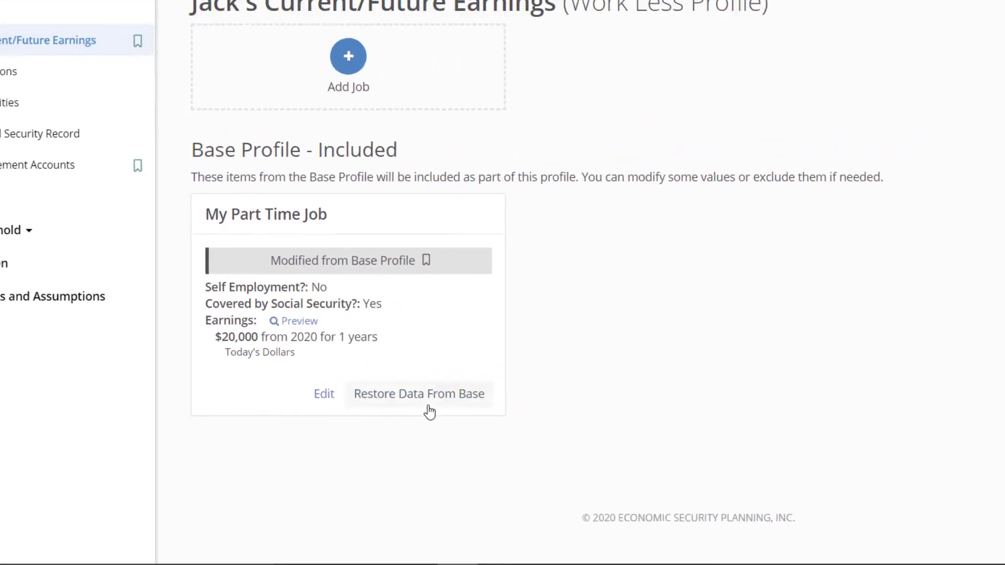
{"action": "left_click", "coordinate": [429, 411]}
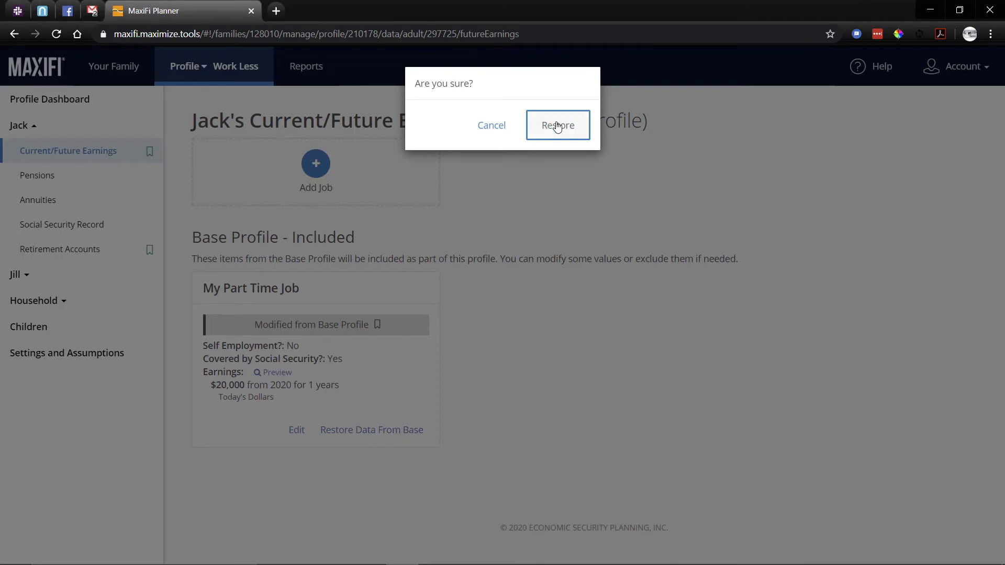
{"action": "left_click", "coordinate": [558, 127]}
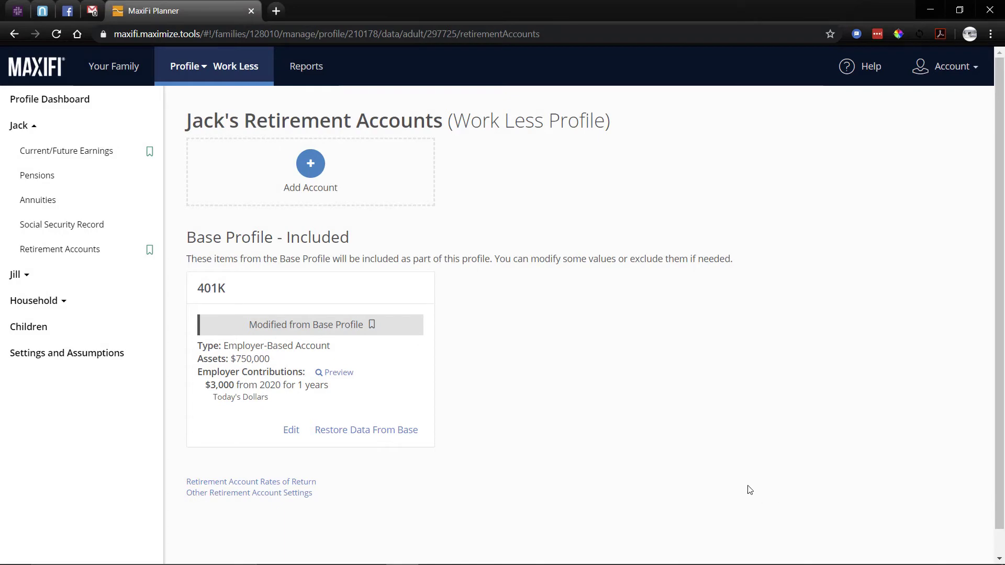
- Run the comparison report for the Work Less profile against the Base Profile and view its spending overview
{"action": "left_click", "coordinate": [37, 100]}
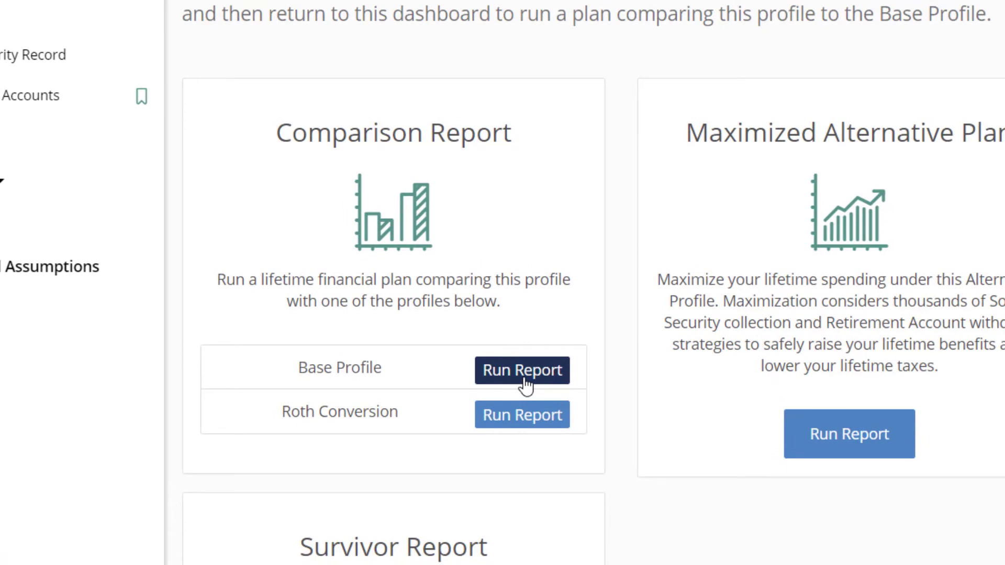
{"action": "left_click", "coordinate": [525, 379]}
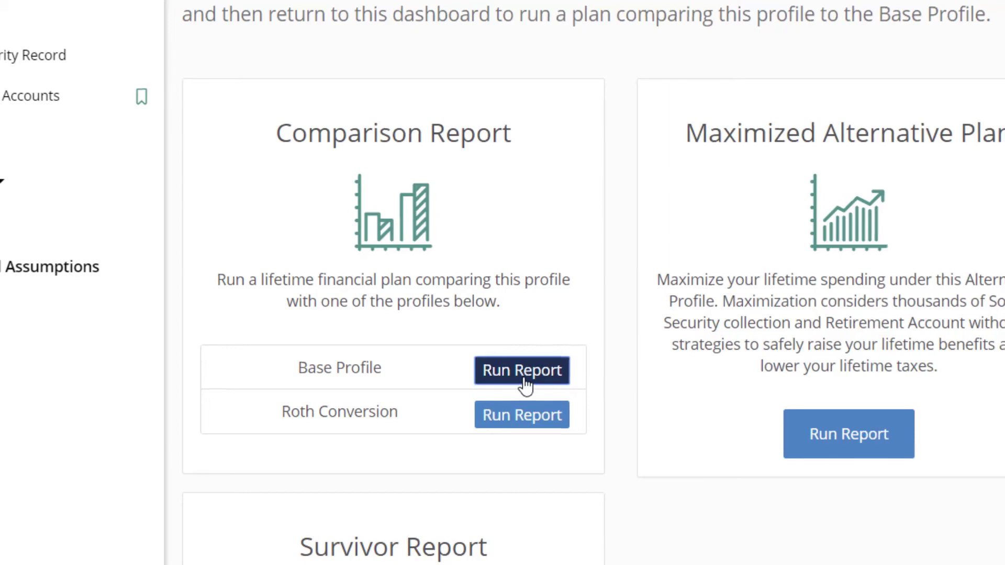
{"action": "left_click", "coordinate": [523, 373]}
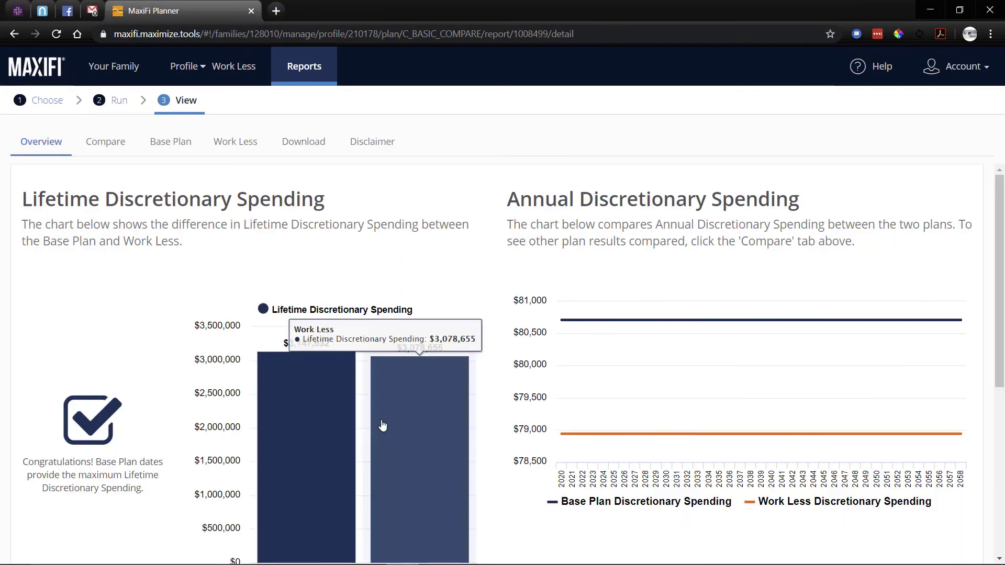
{"action": "mouse_move", "coordinate": [657, 377]}
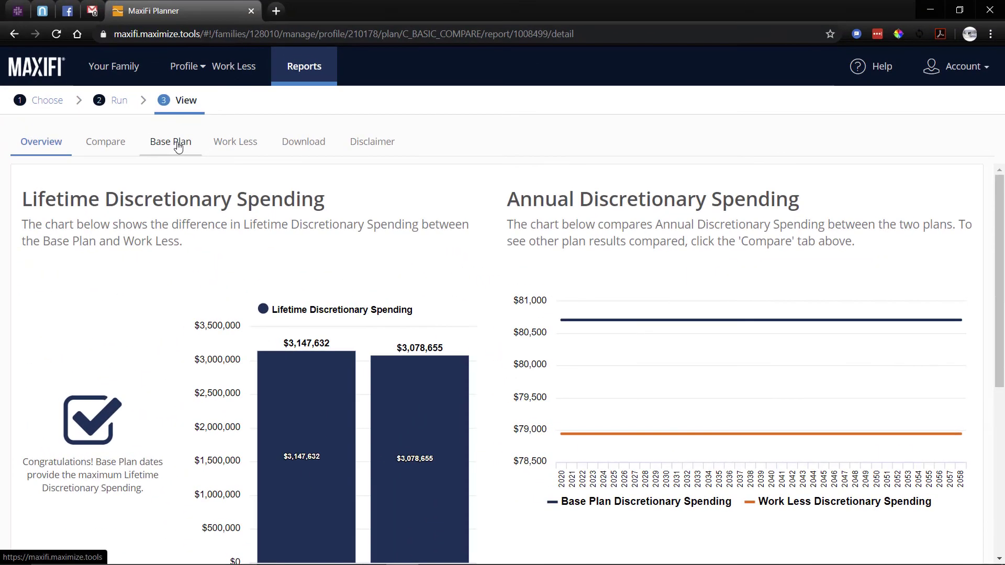
- Examine the first spouse's yearly non-asset income under the Base Plan in the comparison report
{"action": "left_click", "coordinate": [178, 147]}
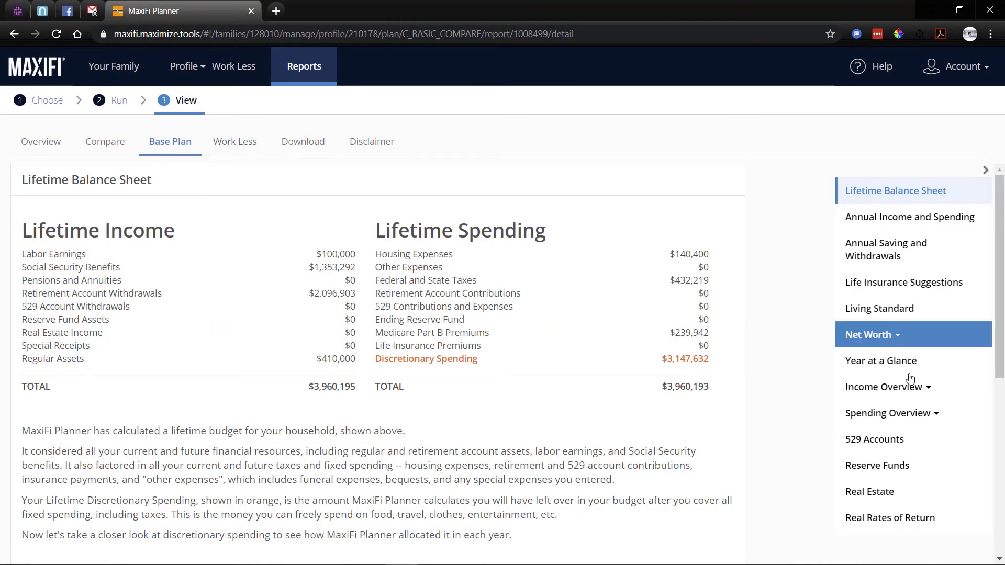
{"action": "left_click", "coordinate": [916, 389]}
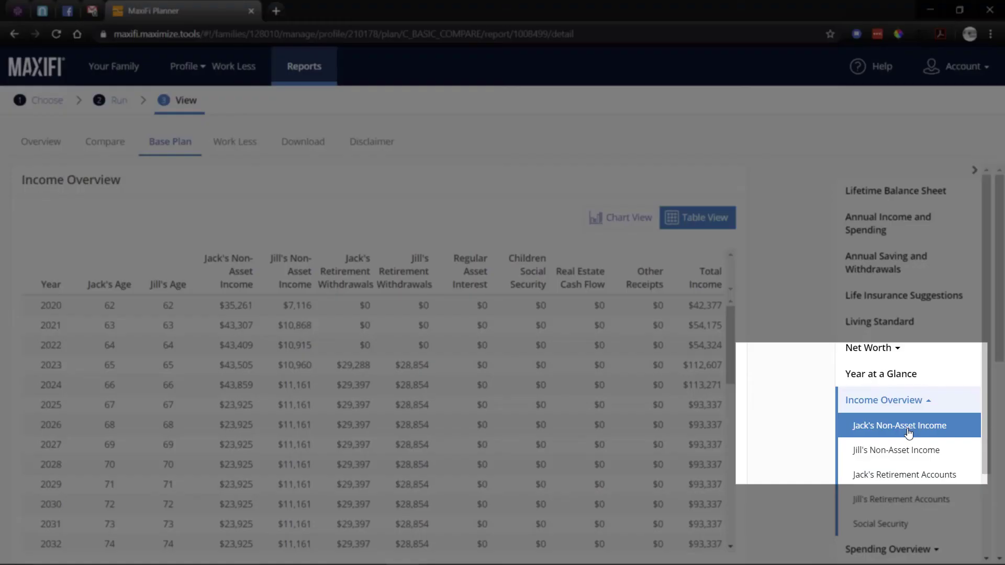
{"action": "left_click", "coordinate": [909, 434]}
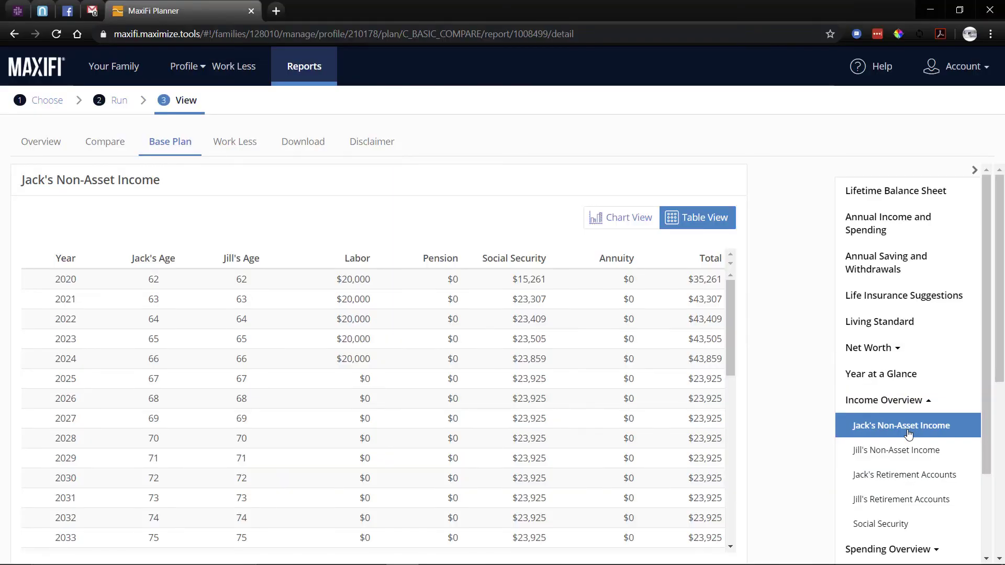
- Compare the first spouse's non-asset income under Work Less with the Base Plan, and return to the report overview
{"action": "left_click", "coordinate": [249, 148]}
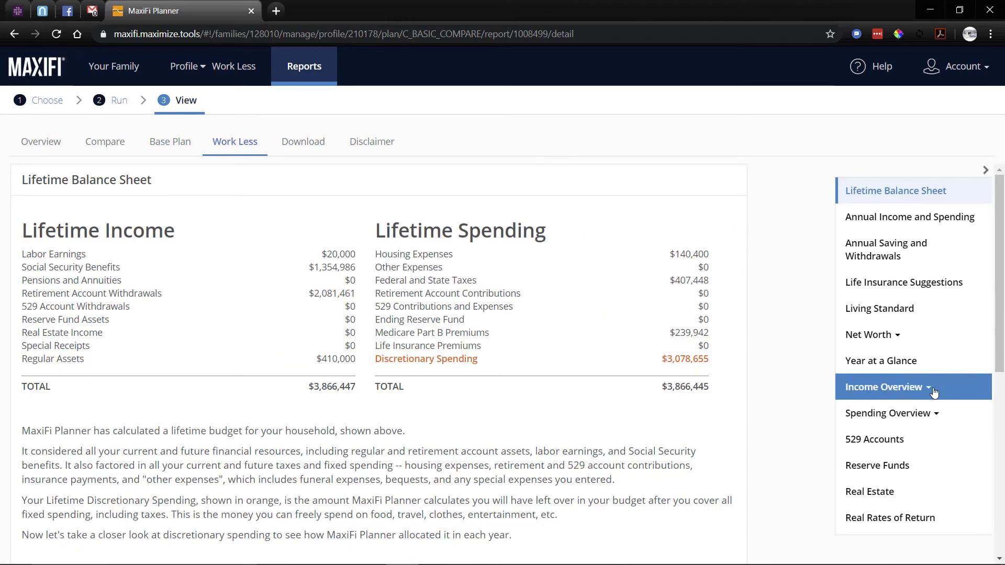
{"action": "left_click", "coordinate": [935, 393]}
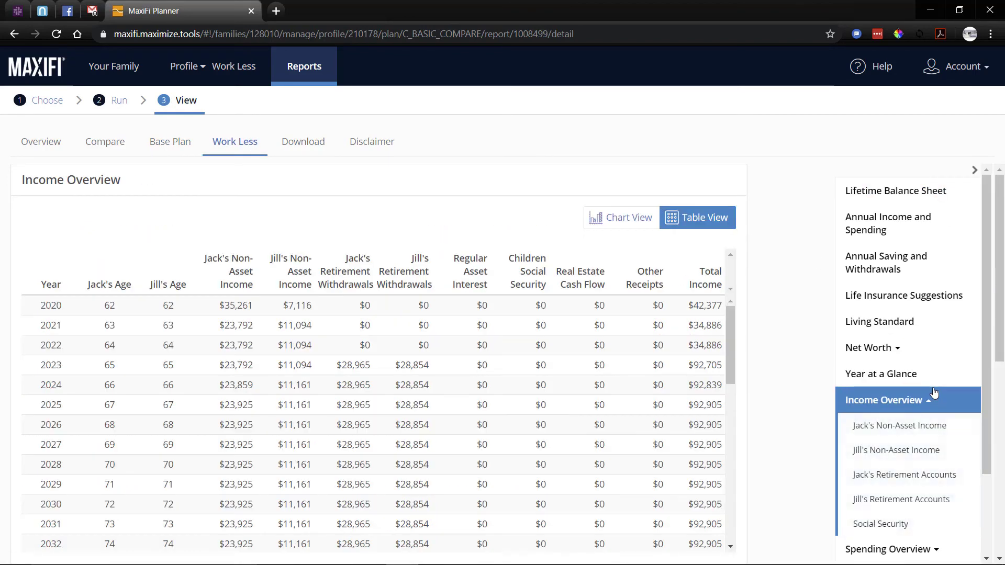
{"action": "left_click", "coordinate": [907, 428]}
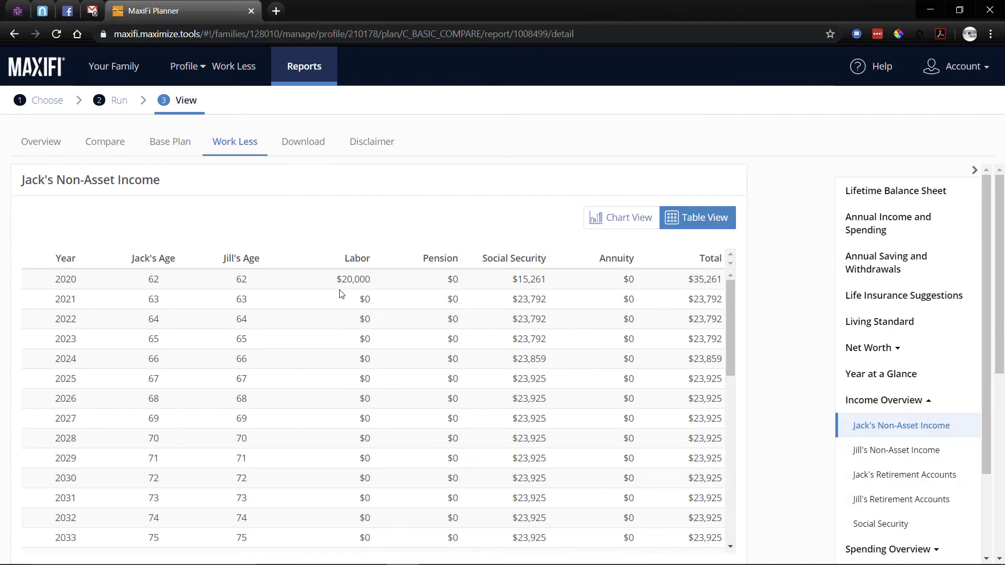
{"action": "left_click", "coordinate": [158, 138]}
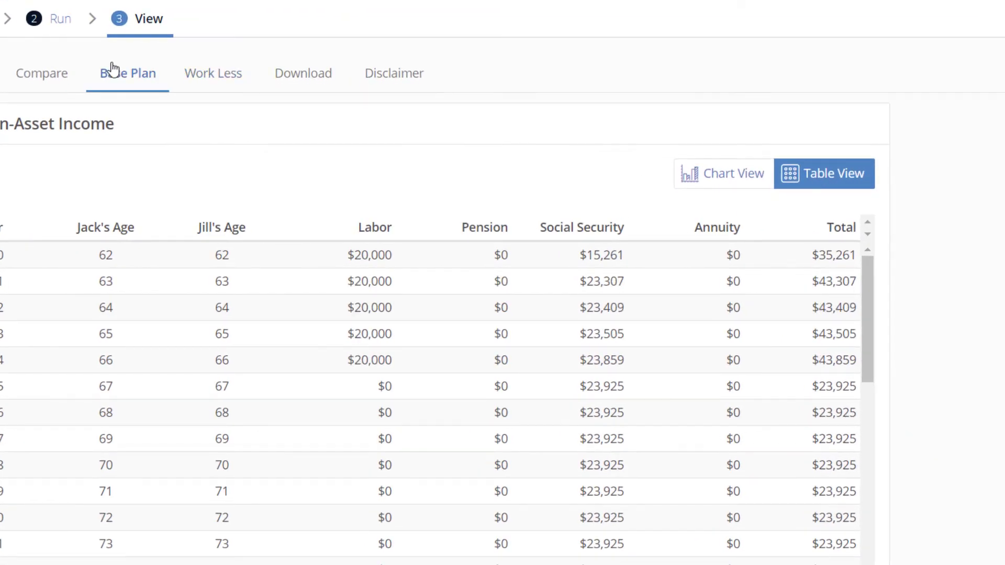
{"action": "left_click", "coordinate": [214, 83]}
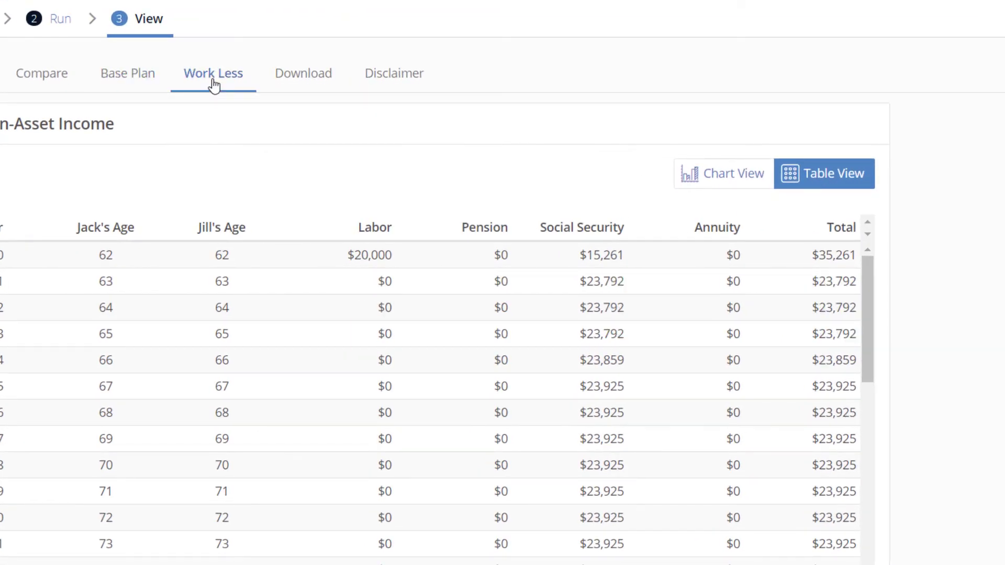
{"action": "left_click", "coordinate": [40, 142]}
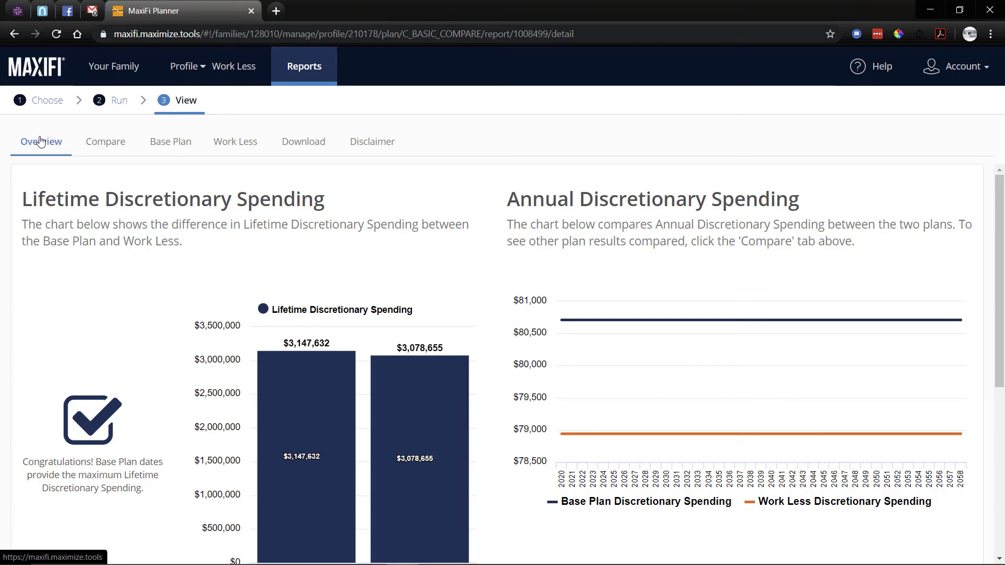
- Switch to the Roth Conversion profile and delete it permanently
{"action": "left_click", "coordinate": [229, 65]}
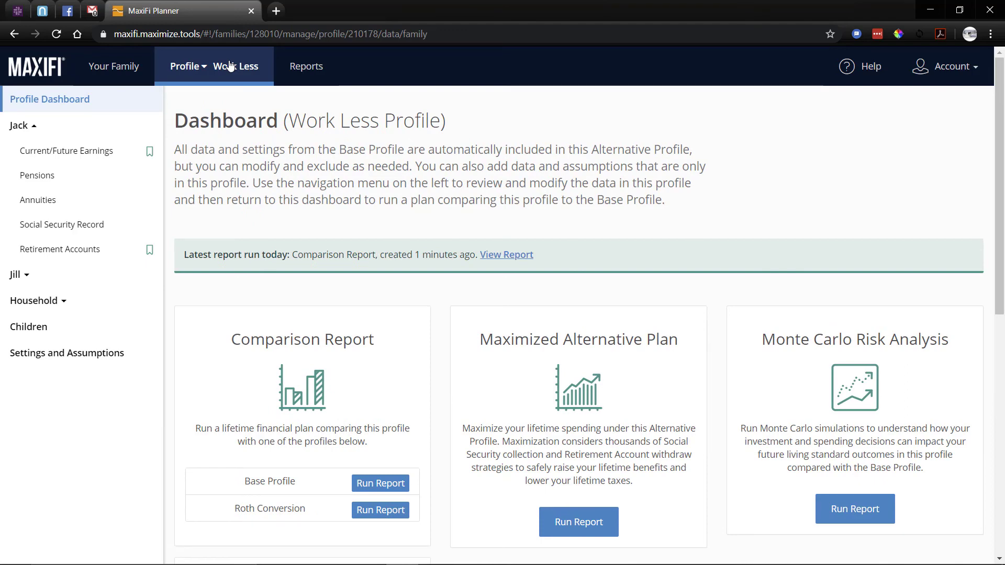
{"action": "left_click", "coordinate": [204, 67]}
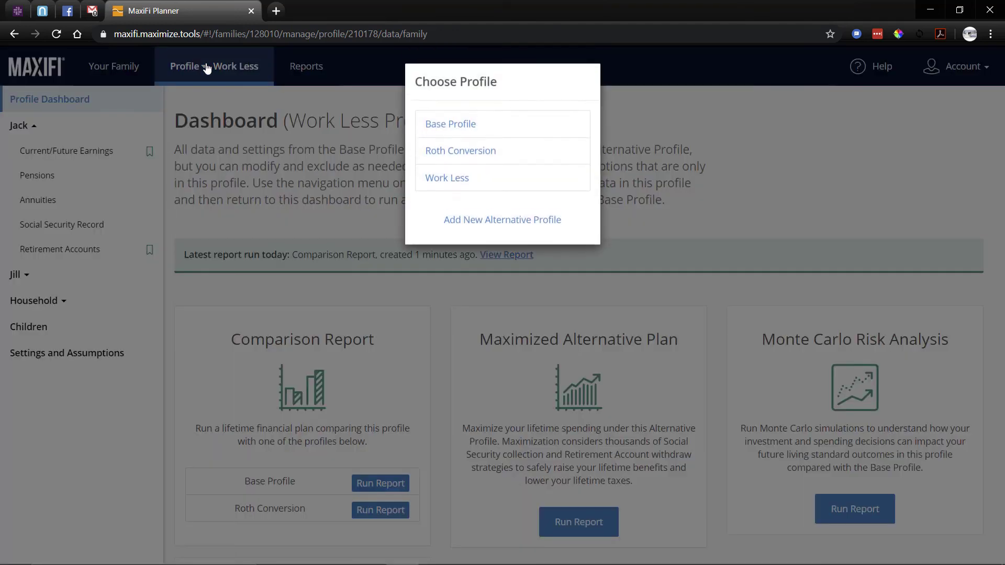
{"action": "left_click", "coordinate": [460, 155]}
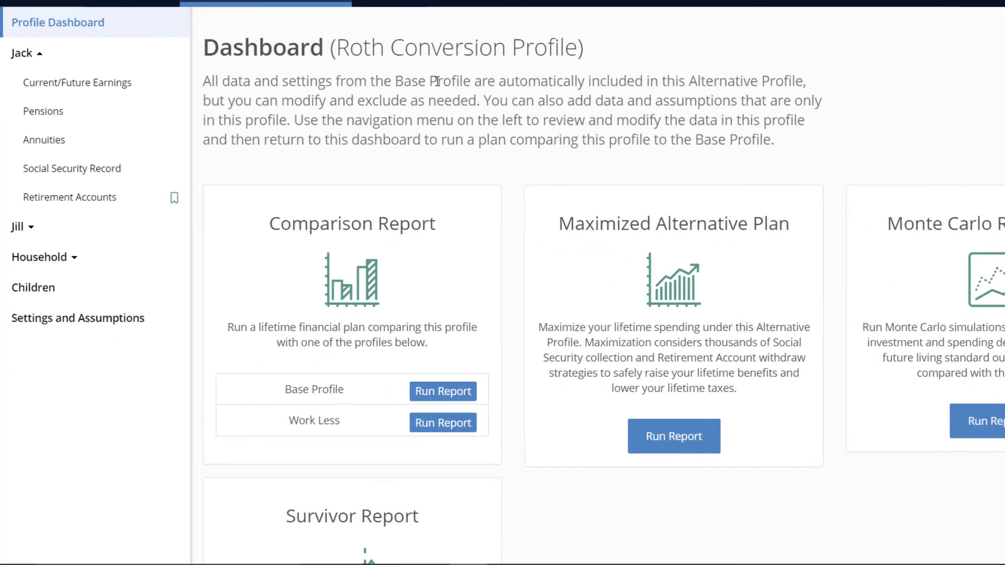
{"action": "scroll", "coordinate": [376, 150], "scroll_direction": "down", "scroll_amount": 8}
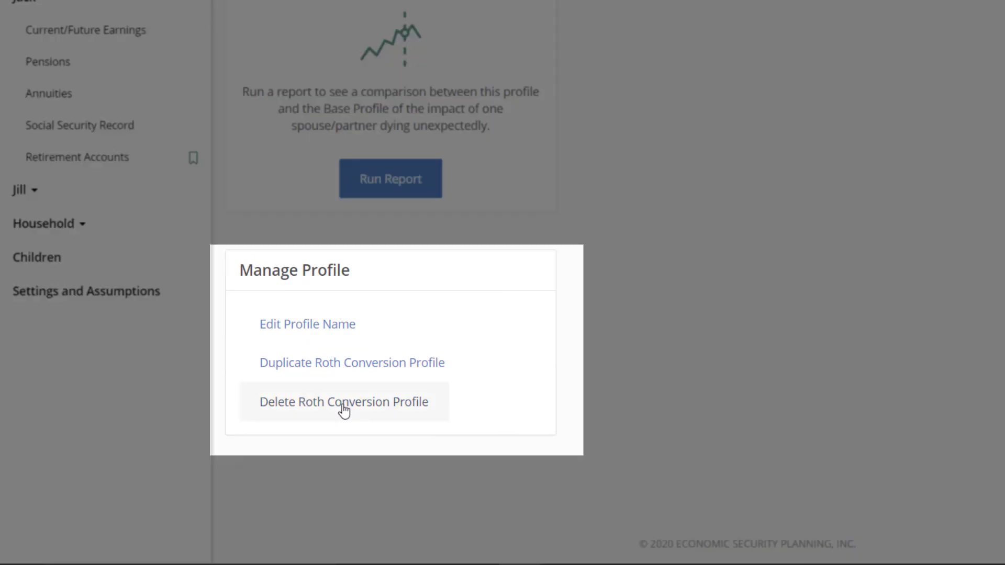
{"action": "left_click", "coordinate": [344, 410]}
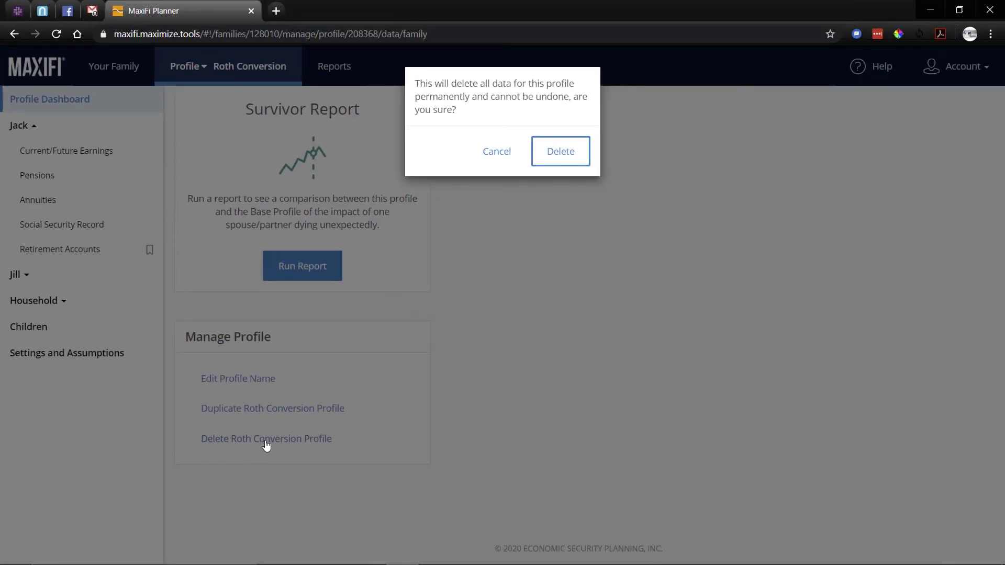
{"action": "key", "text": "Return"}
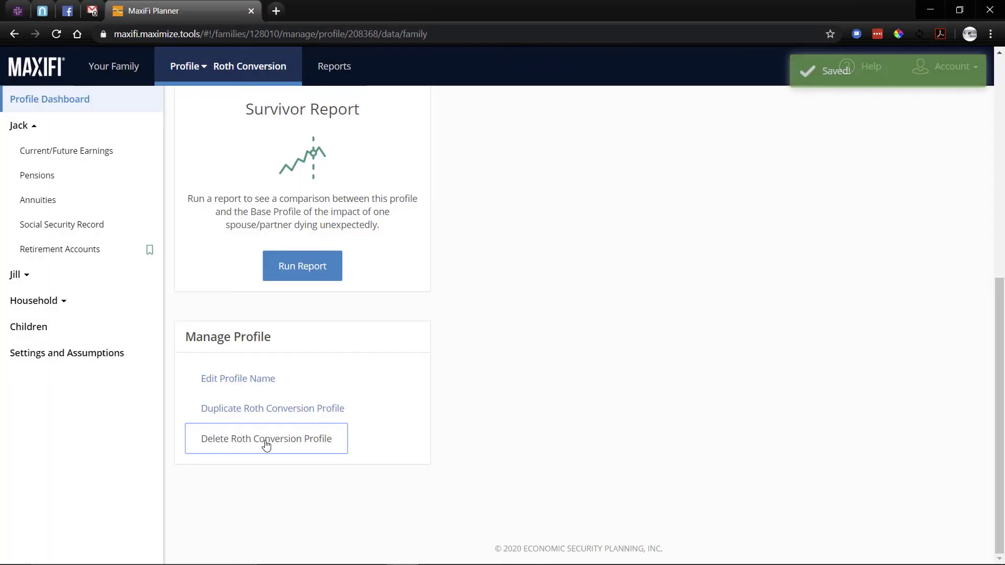